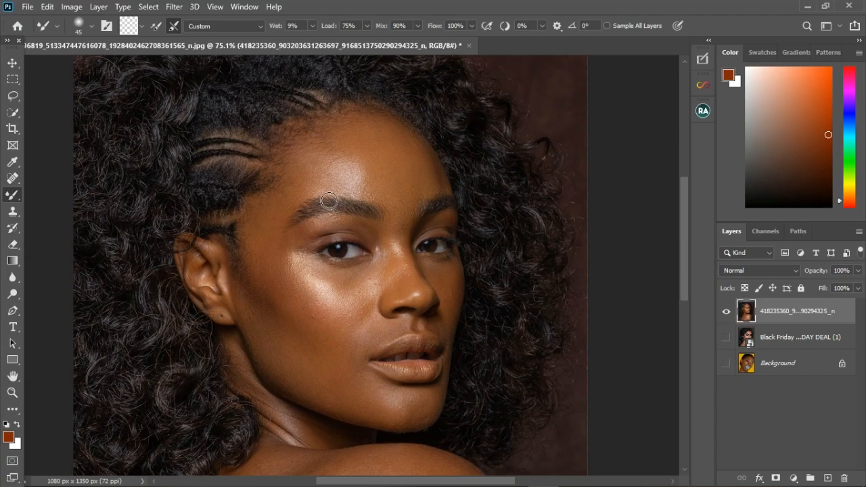
- Duplicate the visible portrait layer twice and hide the original beneath the two copies
scroll(328, 201, "down", 2)
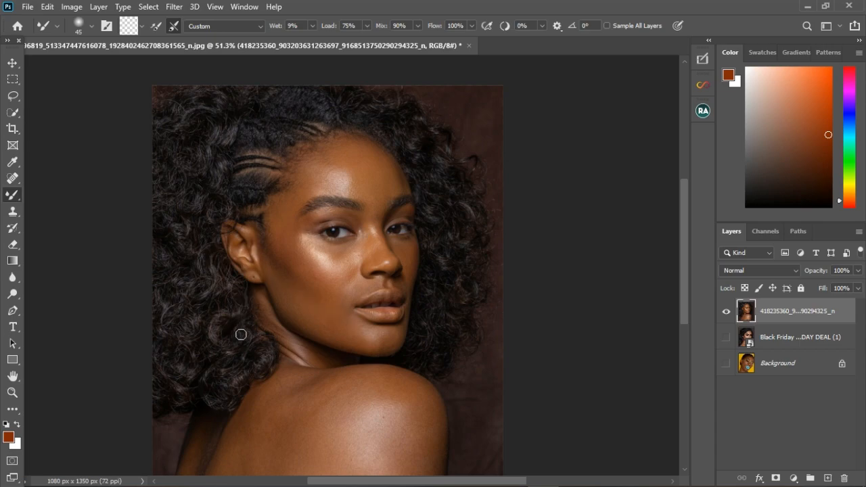
scroll(284, 290, "up", 2)
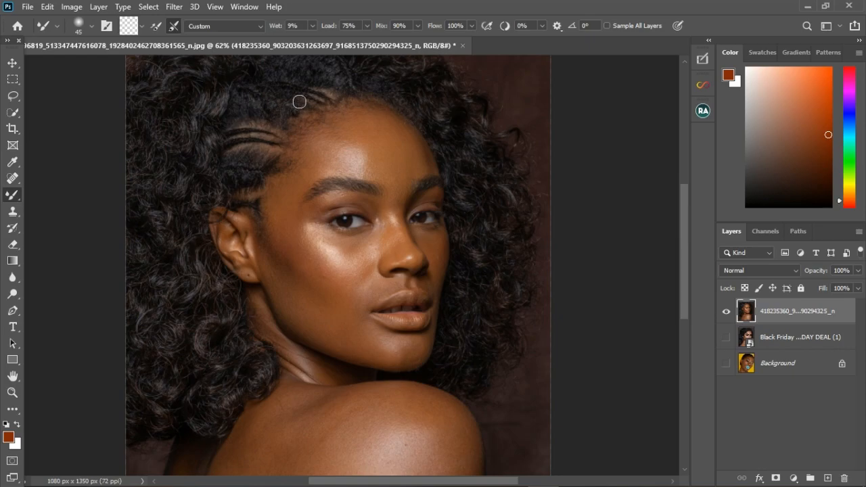
scroll(443, 221, "down", 2)
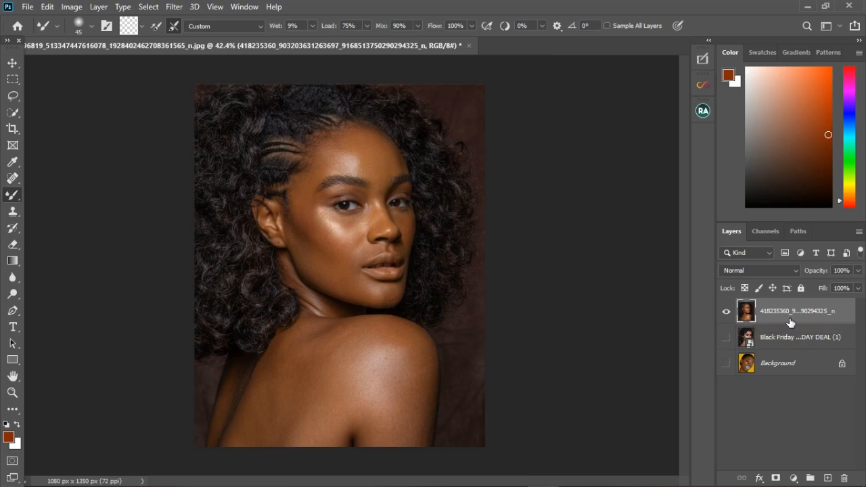
key("ctrl+j")
key("ctrl+j")
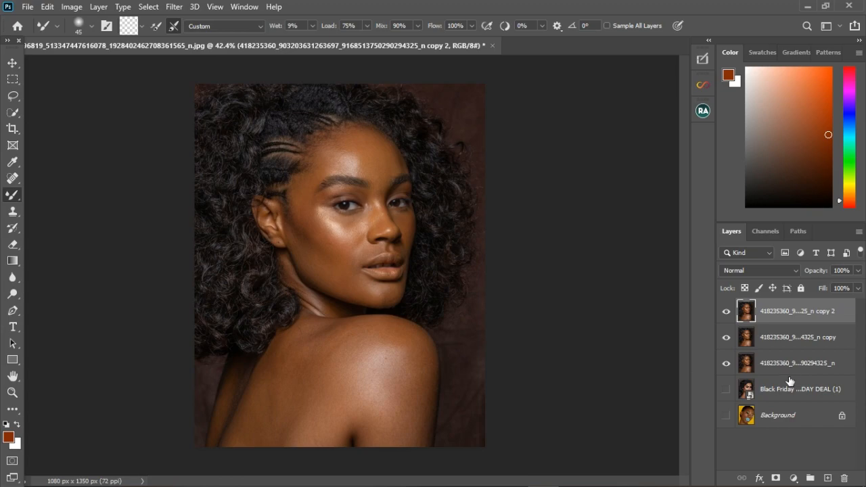
left_click(727, 363)
- Rename the lower portrait copy "tone / color" and the upper copy "texture"
double_click(791, 338)
type("ton")
key("Return")
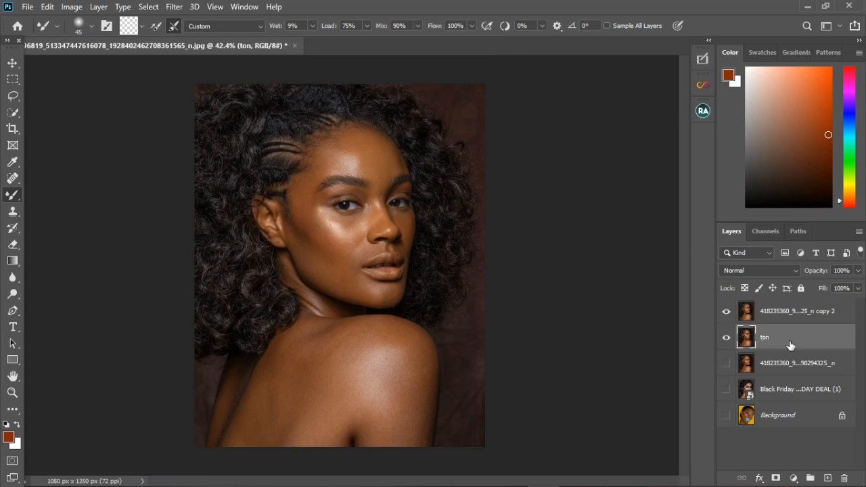
double_click(769, 341)
key("Return")
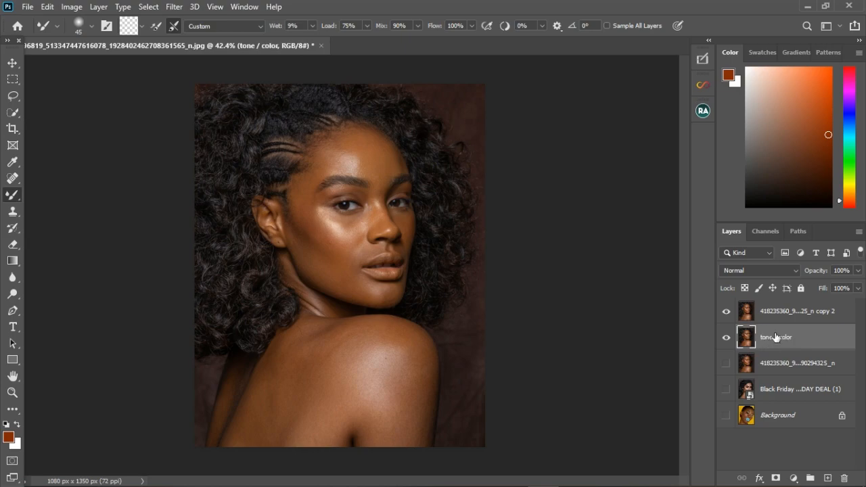
double_click(787, 318)
type("texture")
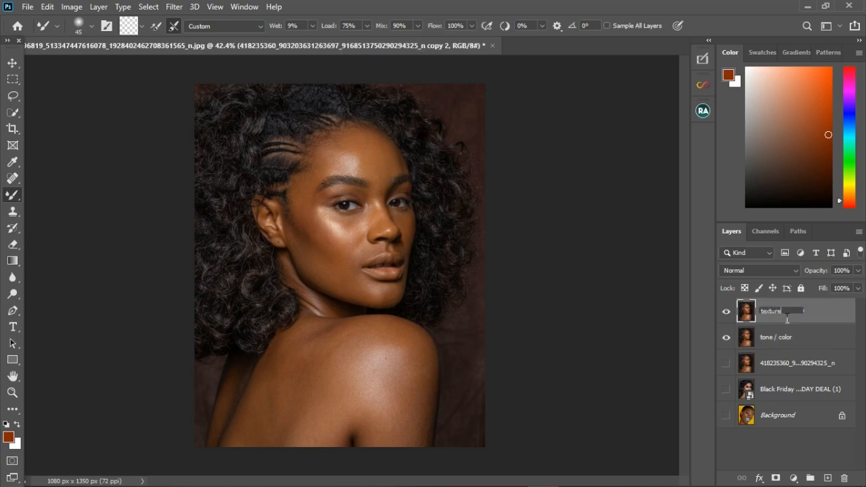
key("Return")
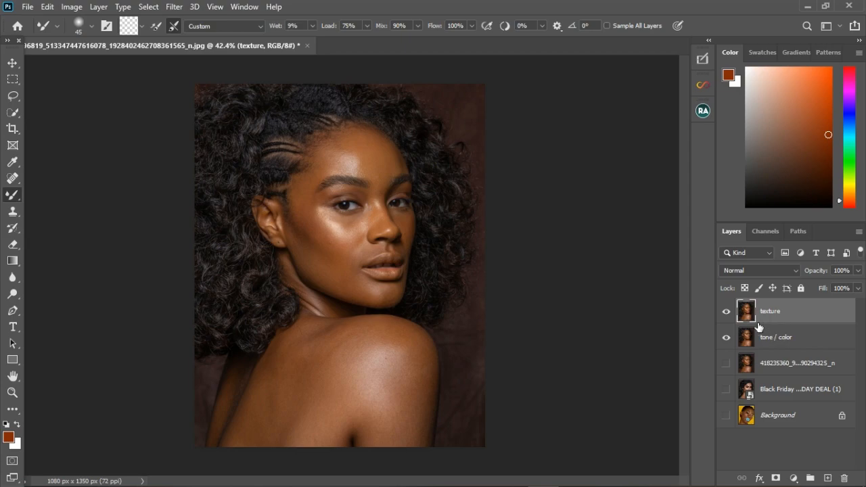
- Hide the texture layer and apply a Gaussian Blur with a radius of 12.5 pixels to the tone / color layer
left_click(726, 311)
left_click(825, 340)
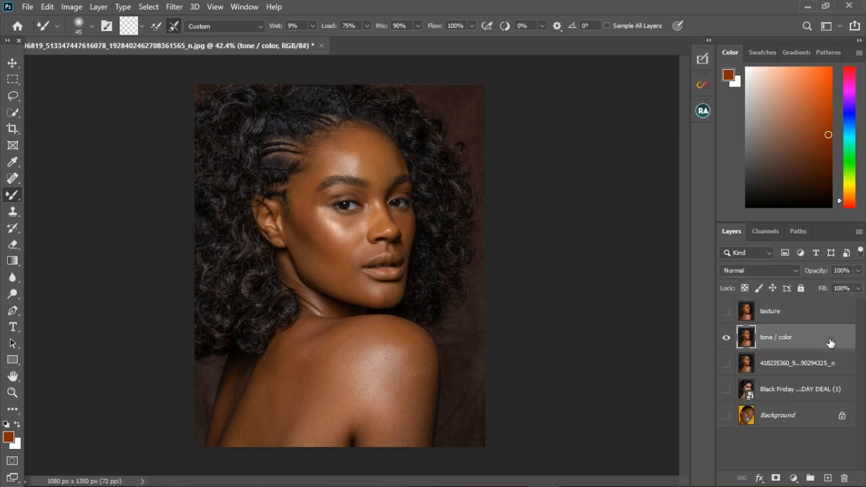
left_click(178, 10)
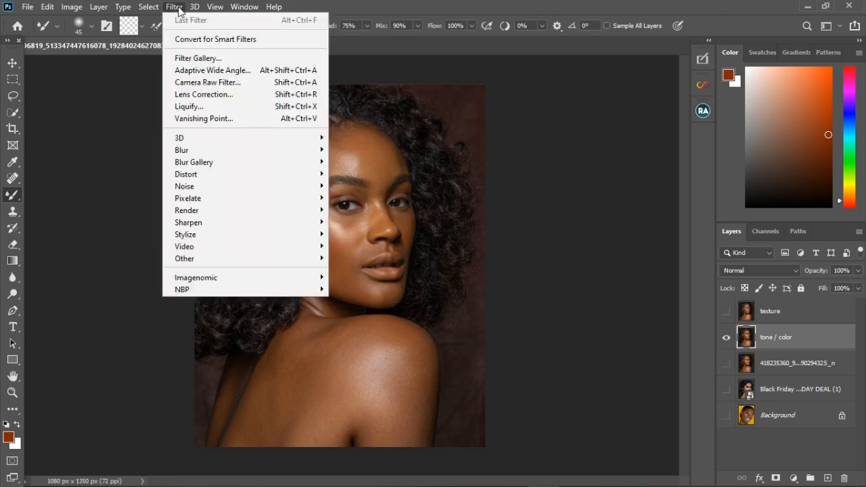
mouse_move(187, 151)
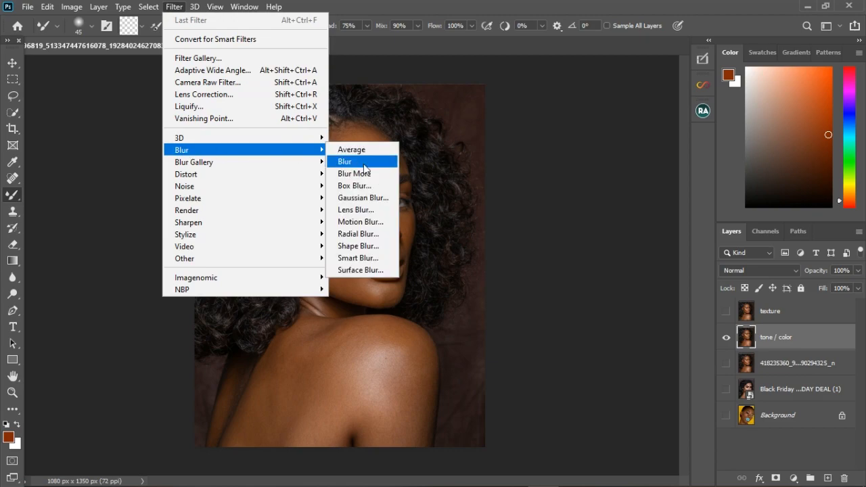
left_click(365, 197)
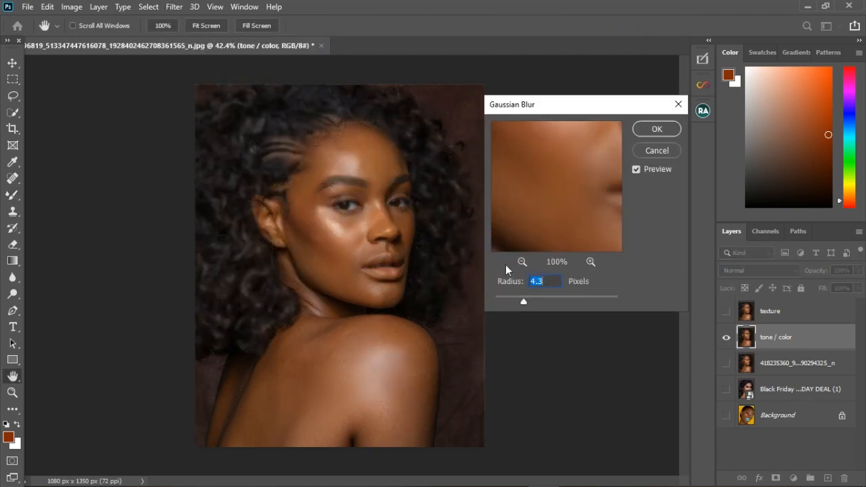
mouse_move(542, 302)
left_mouse_down()
mouse_move(551, 303)
mouse_move(546, 308)
left_mouse_up()
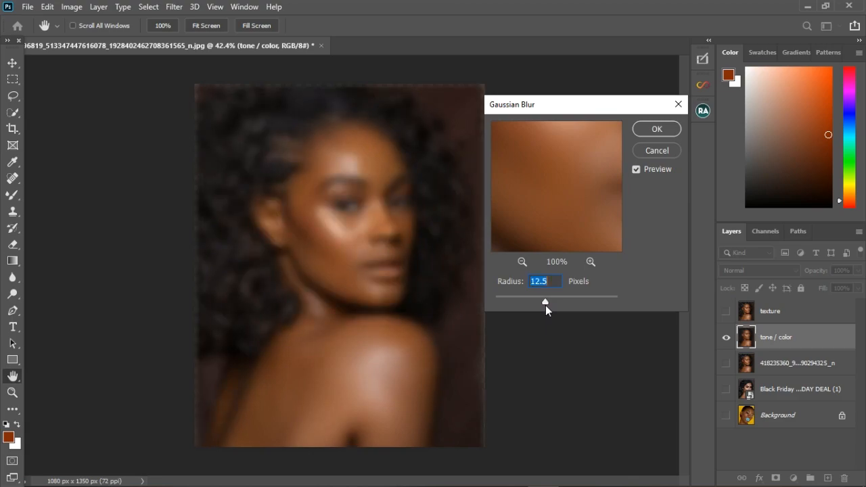
left_click(656, 130)
key("b")
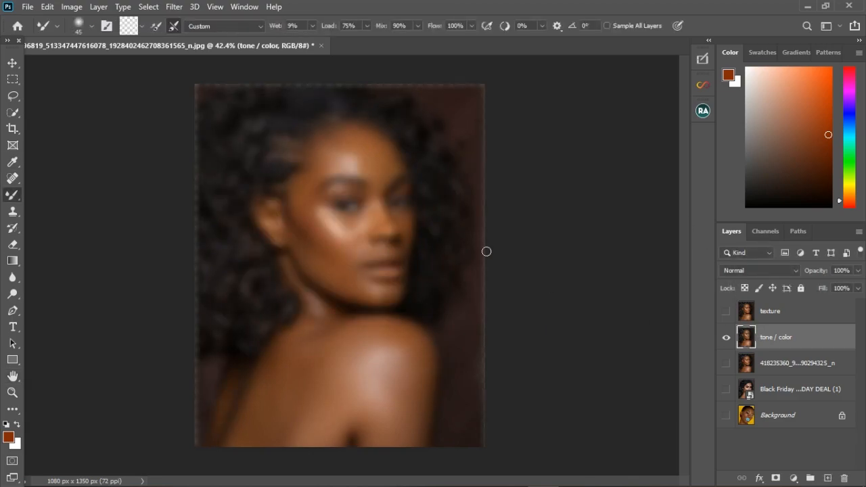
- Show the texture layer again and make it the active layer
scroll(303, 173, "up", 9)
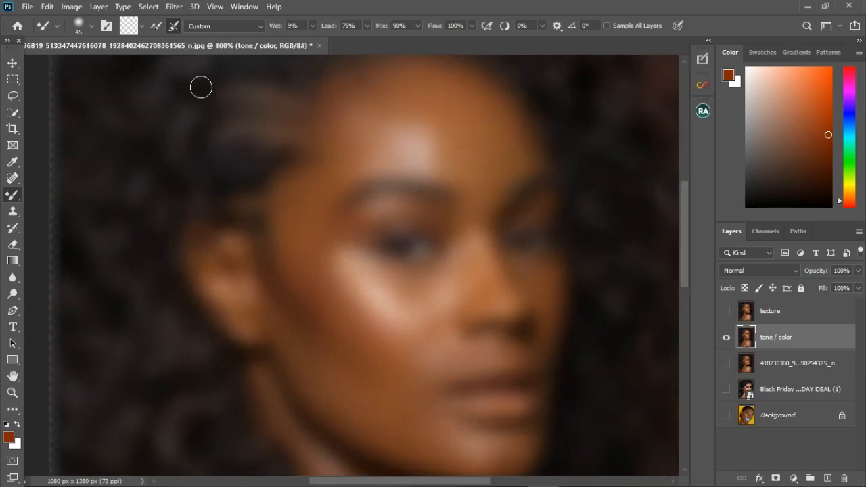
scroll(125, 166, "down", 4)
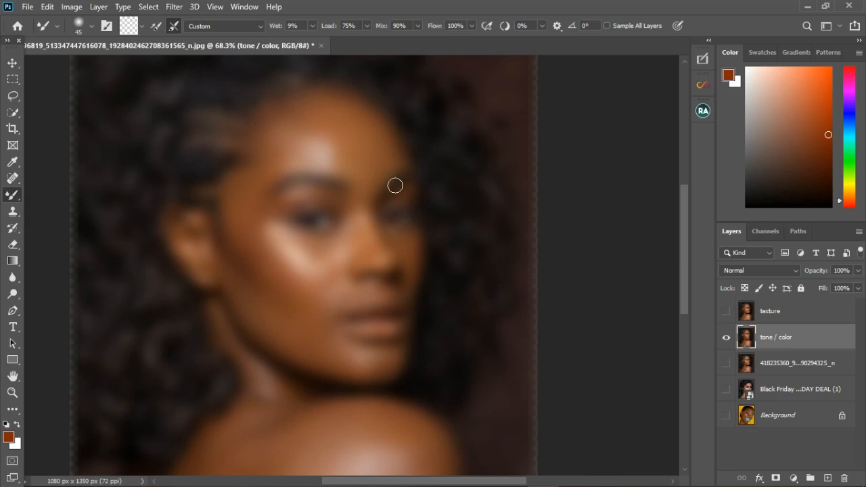
scroll(402, 176, "down", 4)
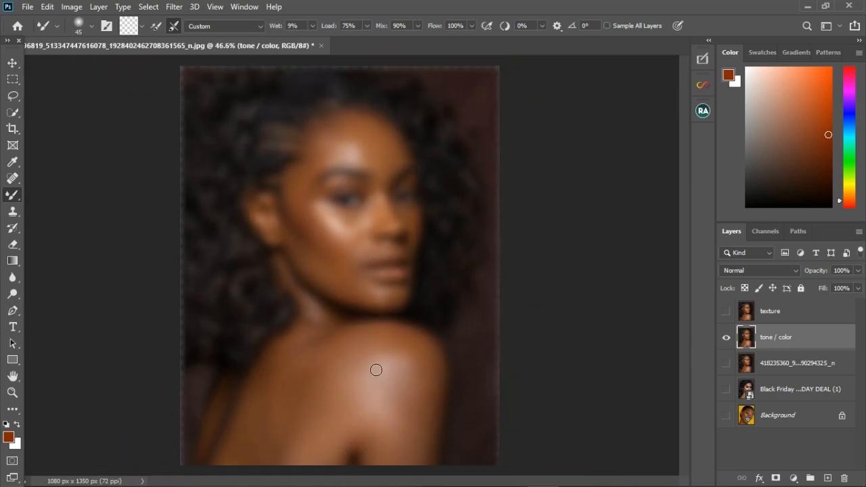
scroll(378, 372, "up", 4)
scroll(336, 328, "down", 3)
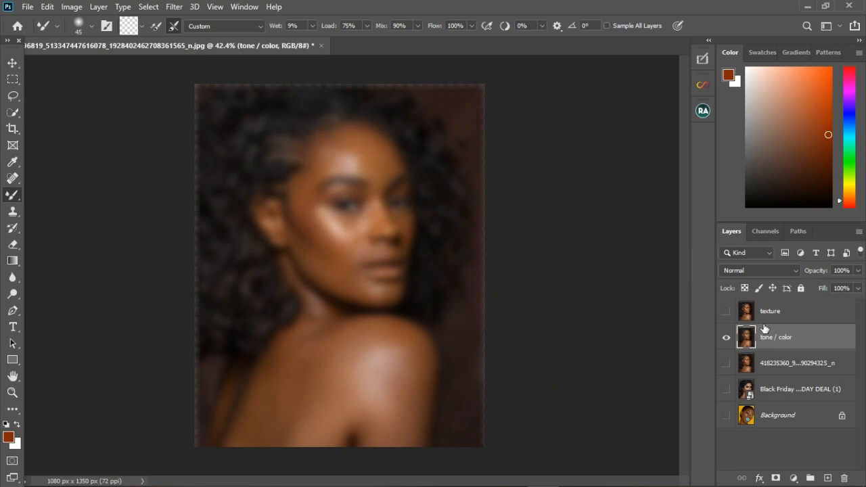
left_click(726, 311)
left_click(807, 318)
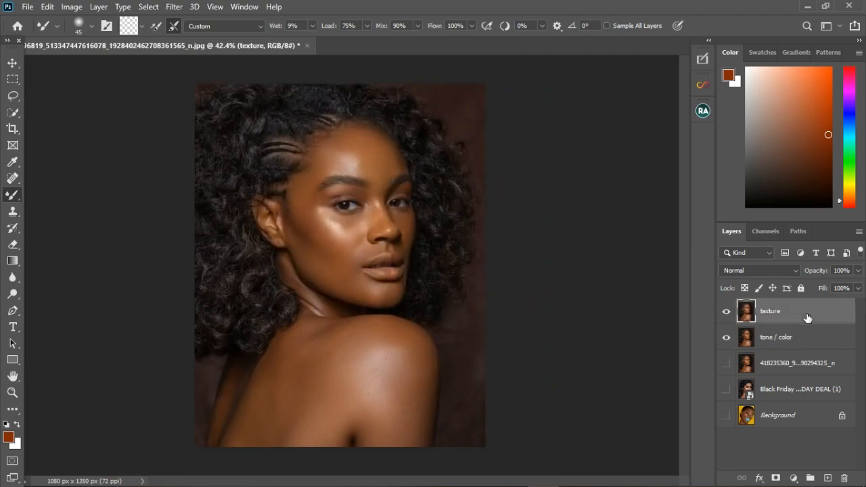
- Run Apply Image on the texture layer with tone / color as source layer, RGB channel, Subtract blending, scale 2 and offset 128
left_click(69, 8)
left_click(94, 193)
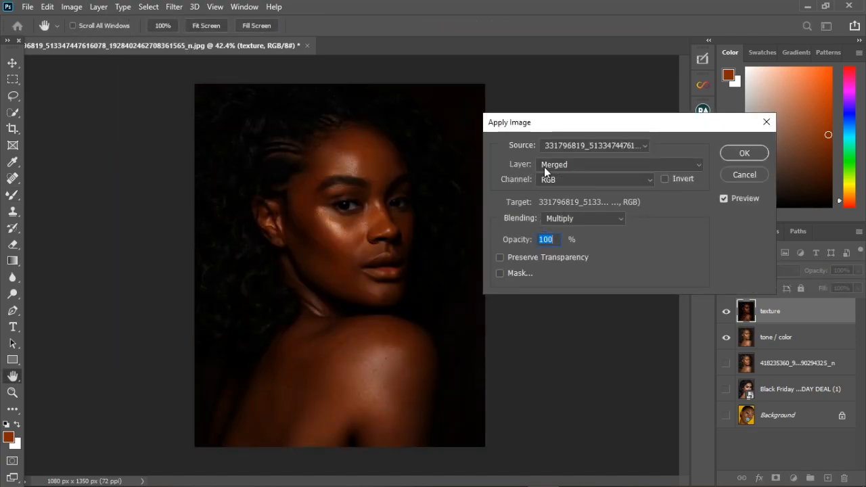
left_click(569, 164)
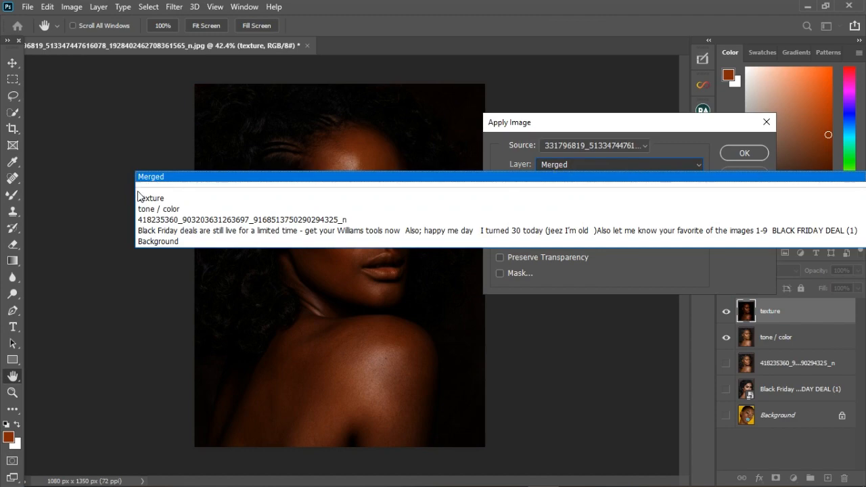
left_click(153, 215)
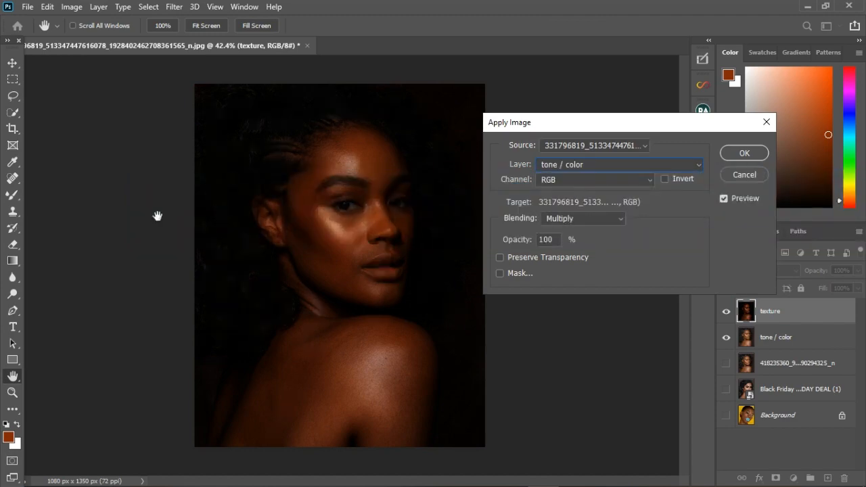
left_click(622, 218)
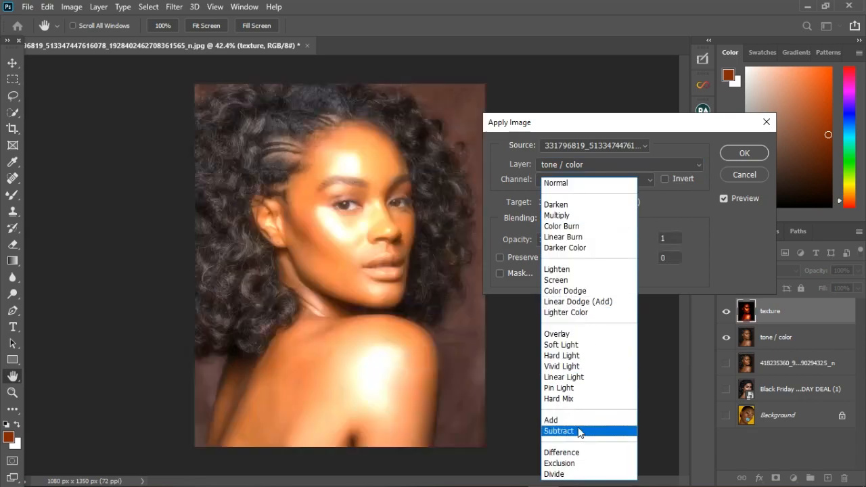
left_click(580, 433)
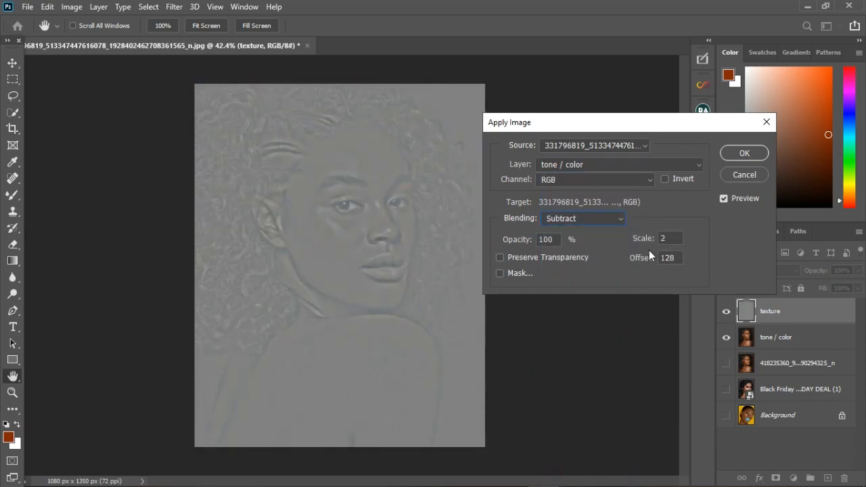
left_click(737, 152)
key("b")
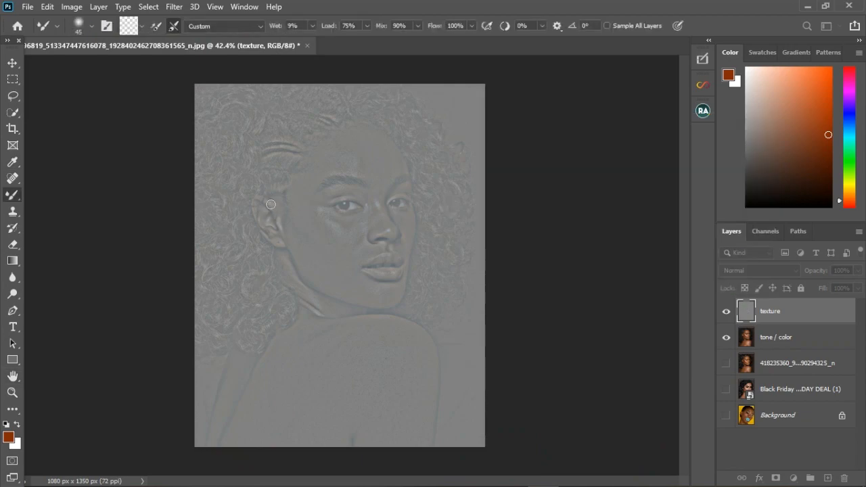
- Examine the facial and hair detail on the texture layer and compare it with the blurred tone / color layer
scroll(278, 201, "up", 3)
scroll(278, 201, "up", 4)
scroll(203, 218, "down", 6)
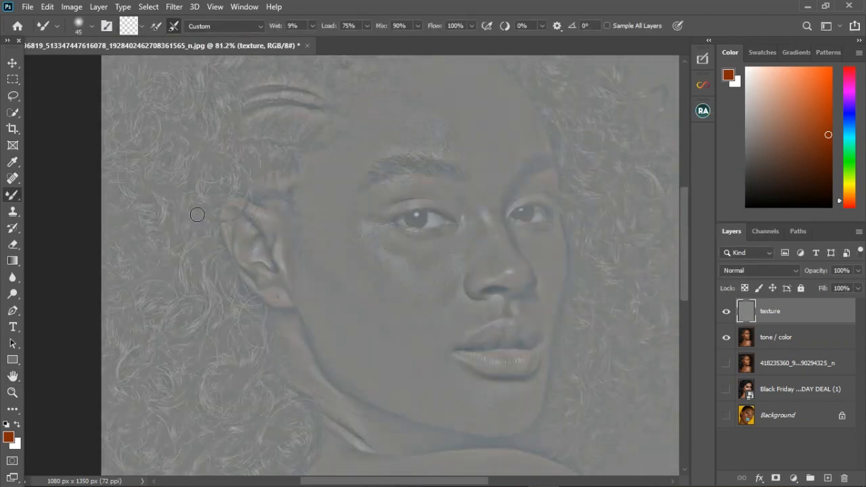
scroll(331, 176, "up", 3)
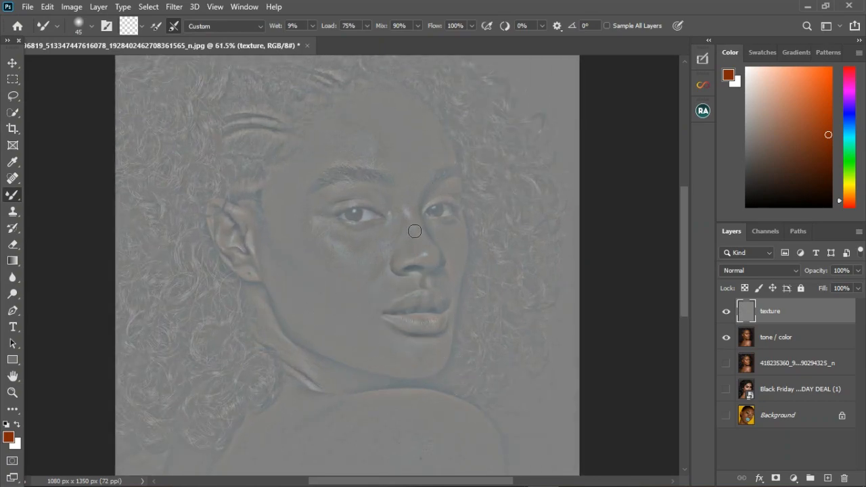
scroll(413, 230, "down", 2)
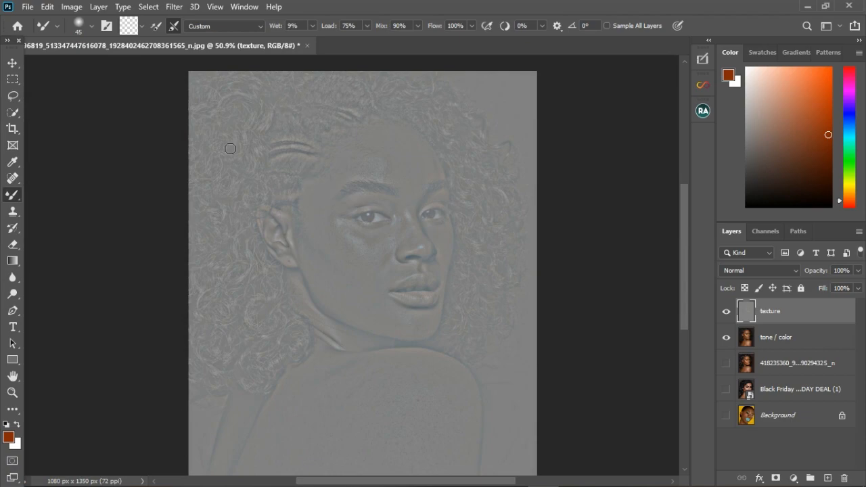
scroll(490, 255, "down", 1)
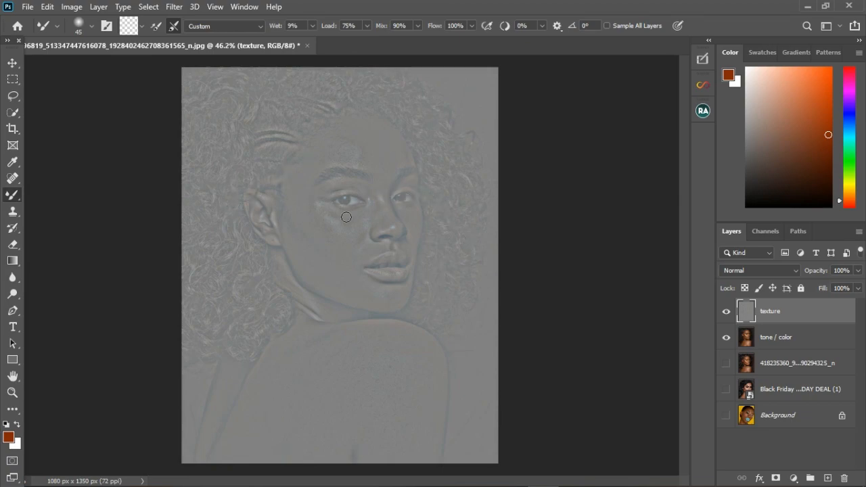
scroll(416, 196, "up", 5)
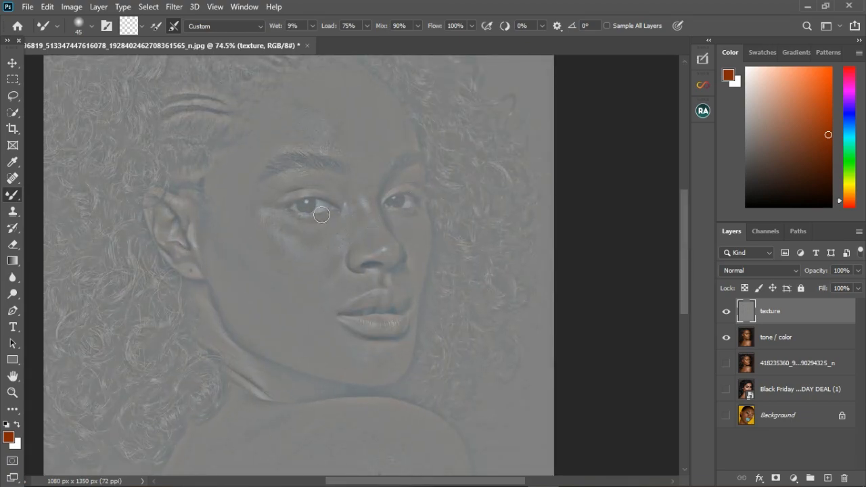
left_click(727, 312)
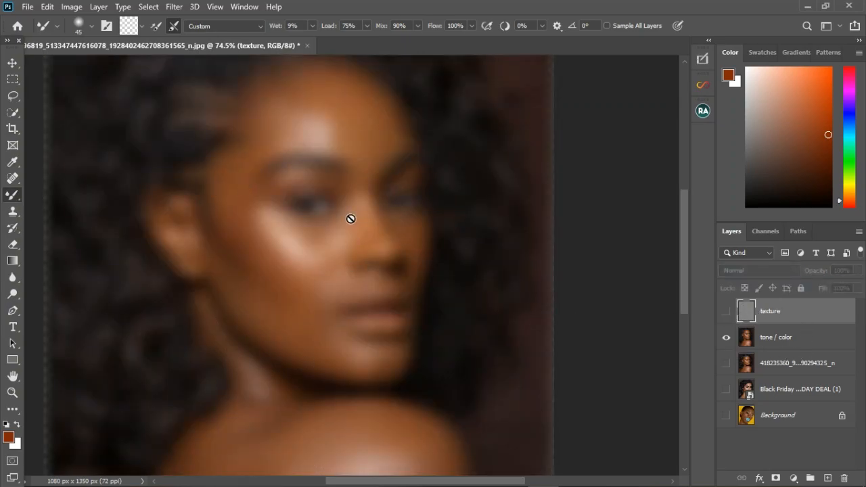
scroll(348, 294, "down", 3)
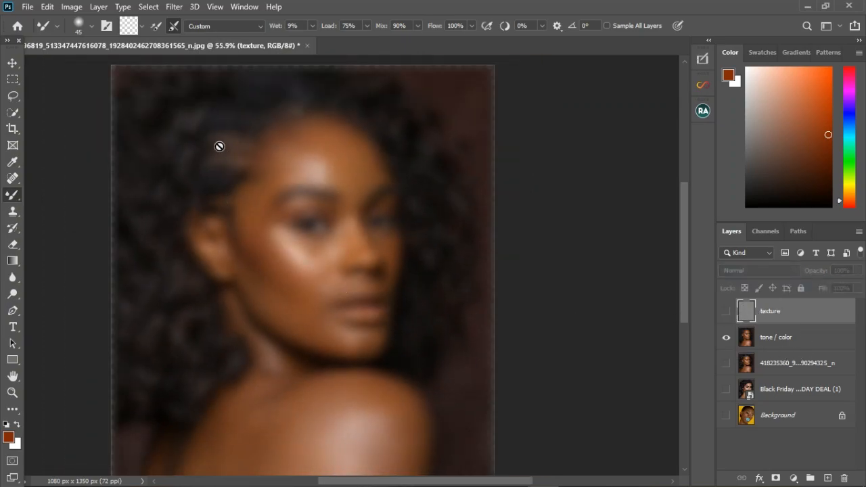
left_click(727, 312)
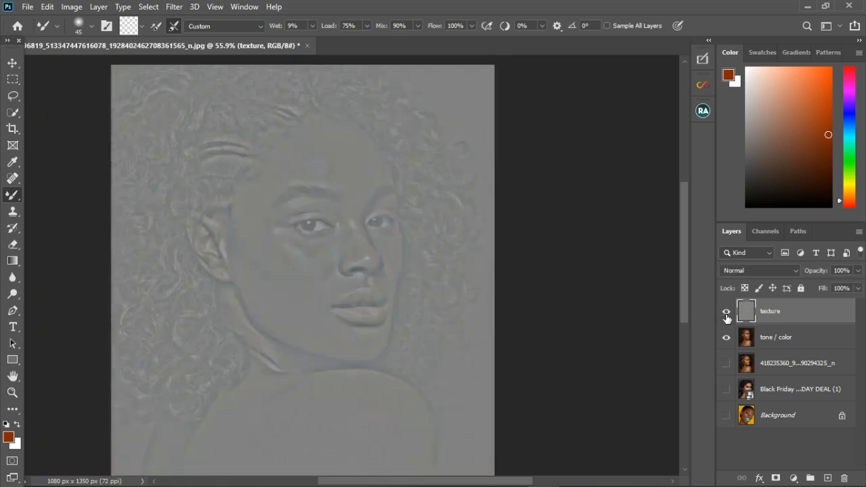
- Set the texture layer's blend mode to Linear Light
left_click(785, 275)
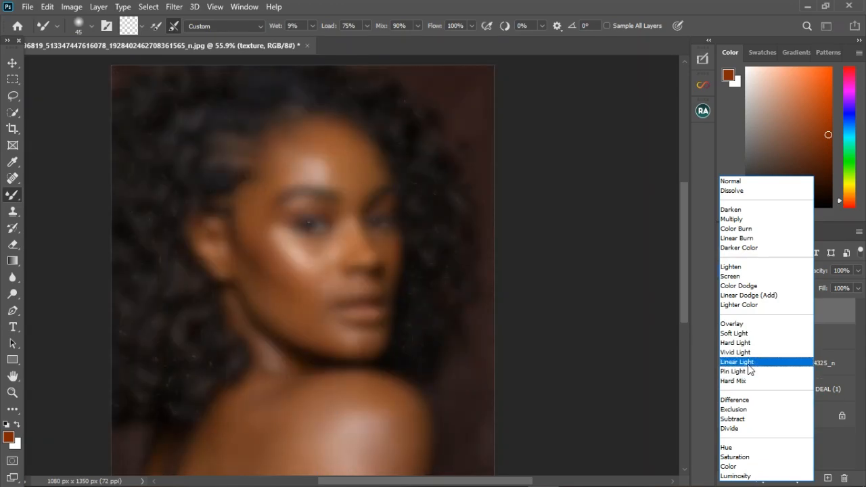
left_click(750, 370)
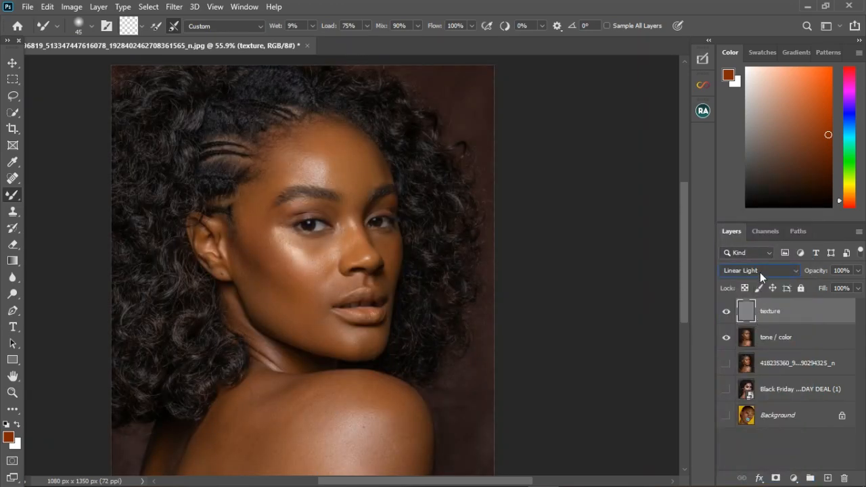
- Group the texture and tone / color layers, and make both the group and the original portrait layer visible
left_click(817, 348, "shift")
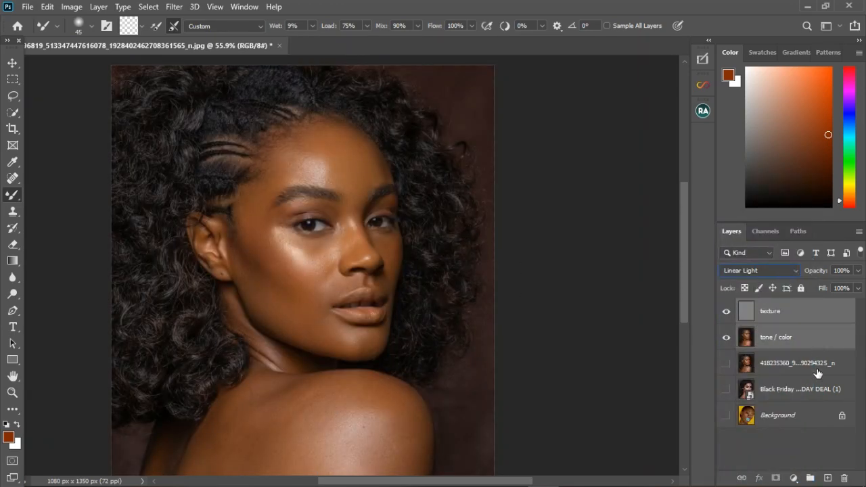
left_click(810, 477)
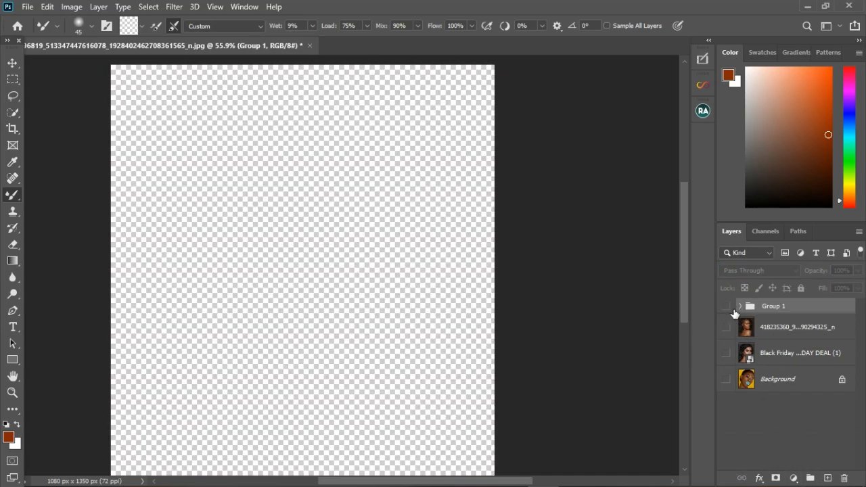
left_click(727, 307)
left_click(726, 327)
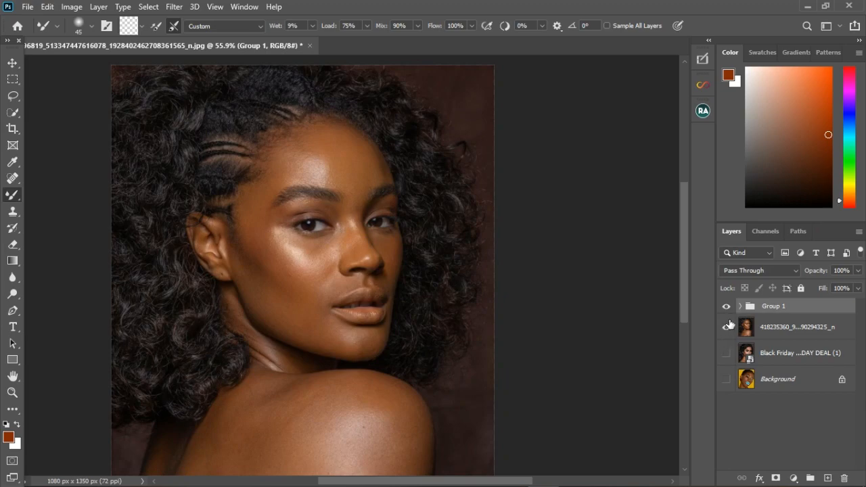
- Compare the portrait with and without Group 1, and expand the group to show its layers
left_click(728, 308)
left_click(731, 313)
left_click(732, 314)
left_click(731, 313)
left_click(732, 314)
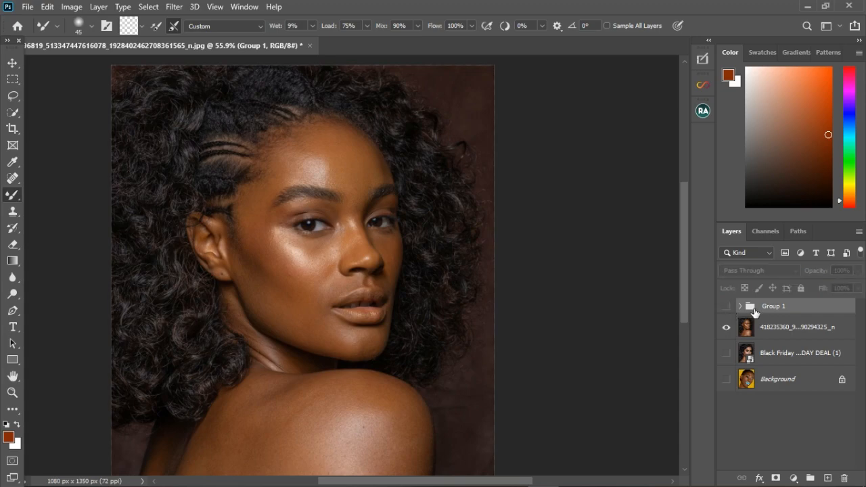
left_click(741, 311)
left_click(732, 311)
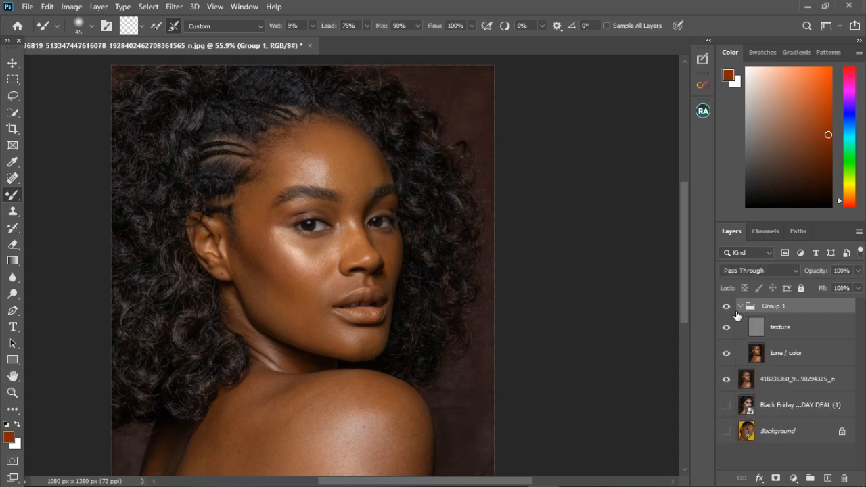
- Activate the Clone Stamp tool and make the texture layer in Group 1 the active layer
left_click(780, 331)
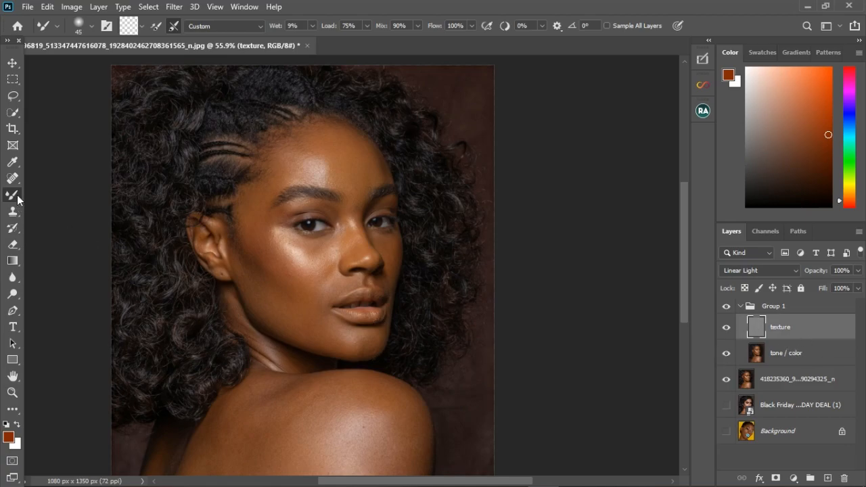
left_click(800, 354)
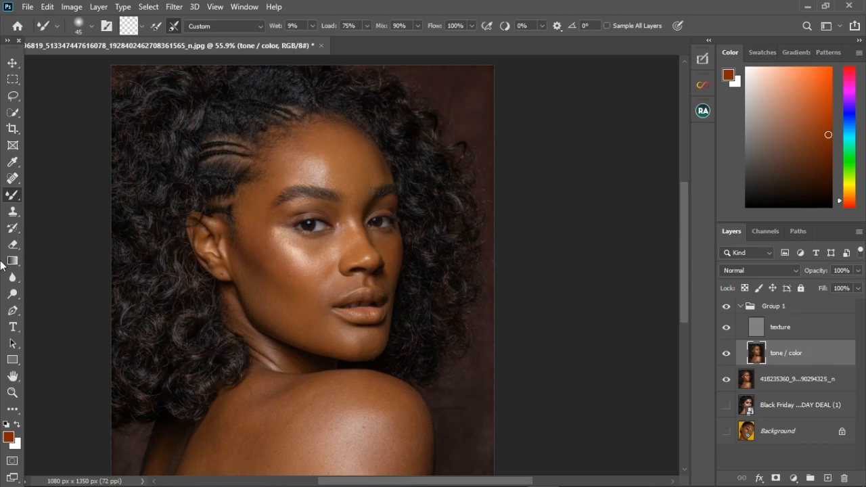
left_click(11, 213)
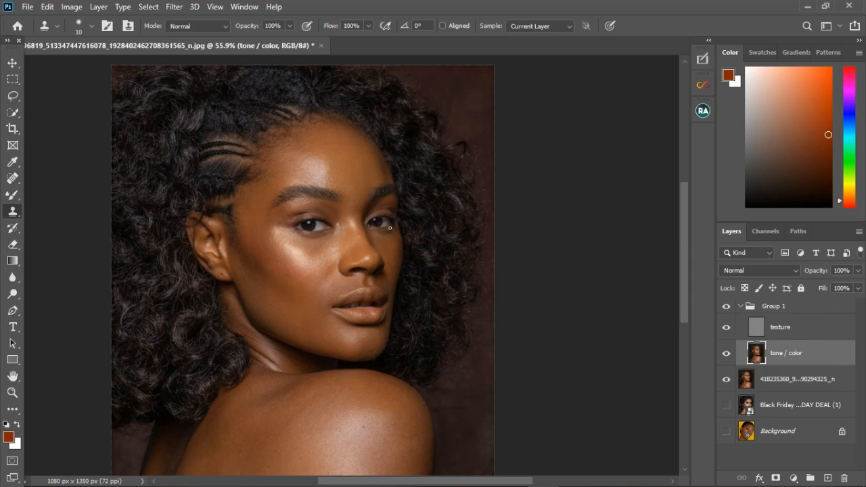
left_click(798, 332)
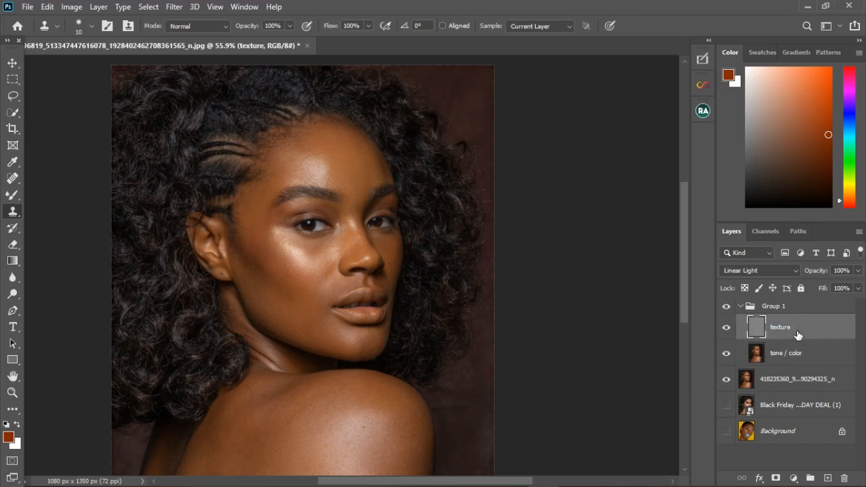
- Make the tone / color layer active and switch back to the Mixer Brush tool
left_click(803, 357)
left_click(800, 337)
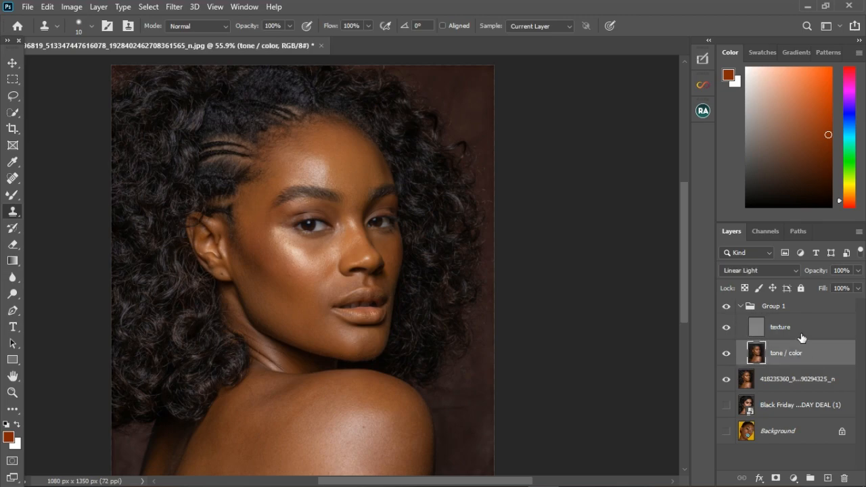
left_click(800, 353)
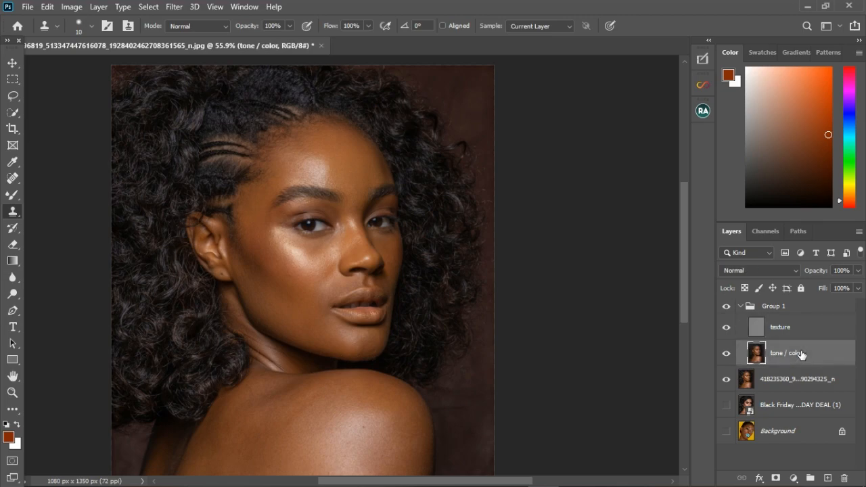
left_click(8, 195)
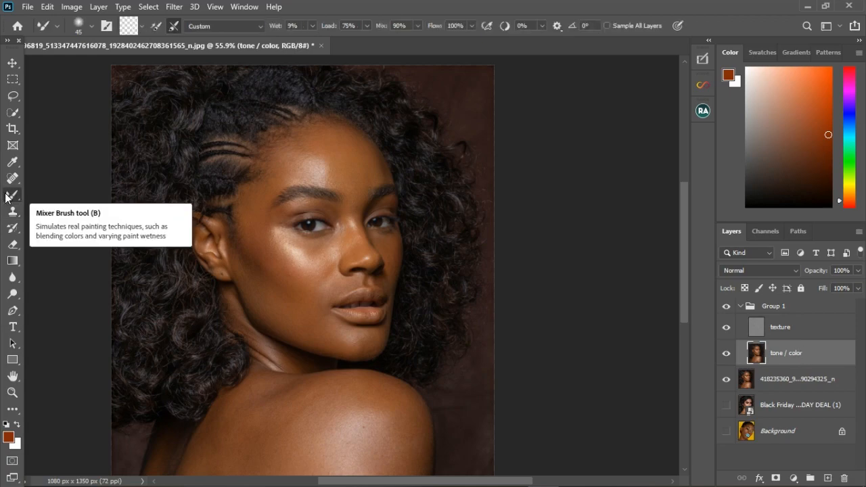
- Delete the tone / color layer from Group 1, and undo the additional deletion of the texture layer
left_click(786, 332)
left_click(809, 354)
key("Delete")
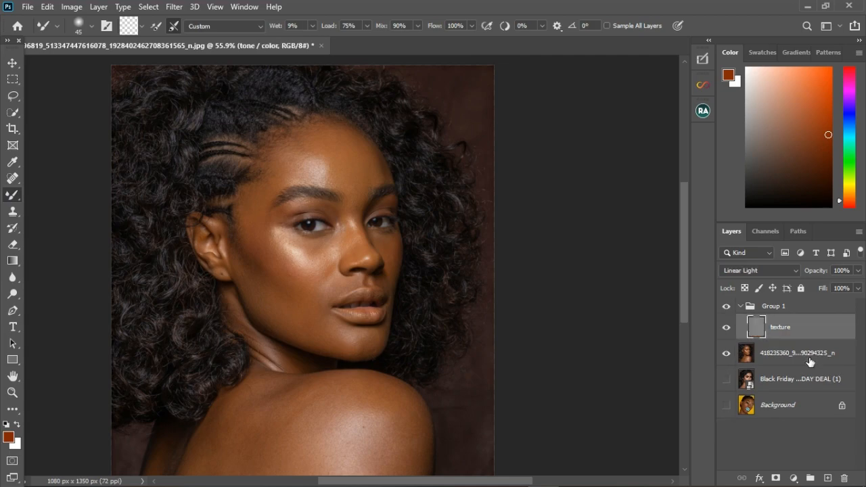
key("Delete")
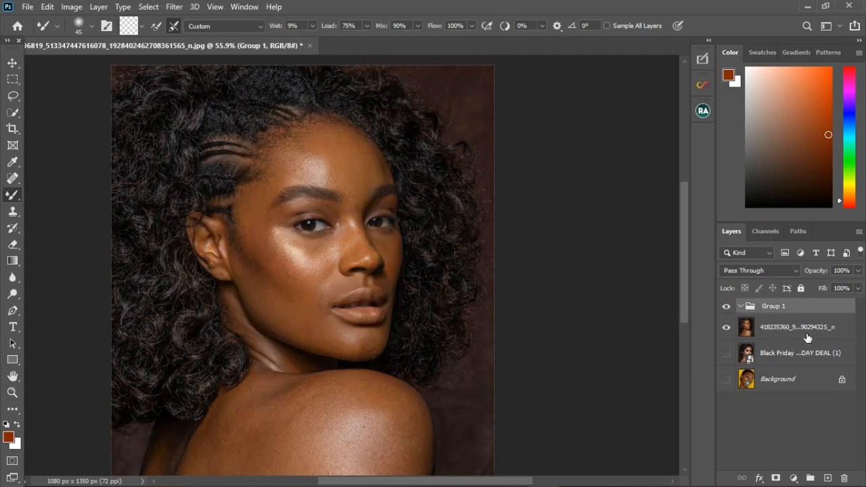
key("ctrl+z")
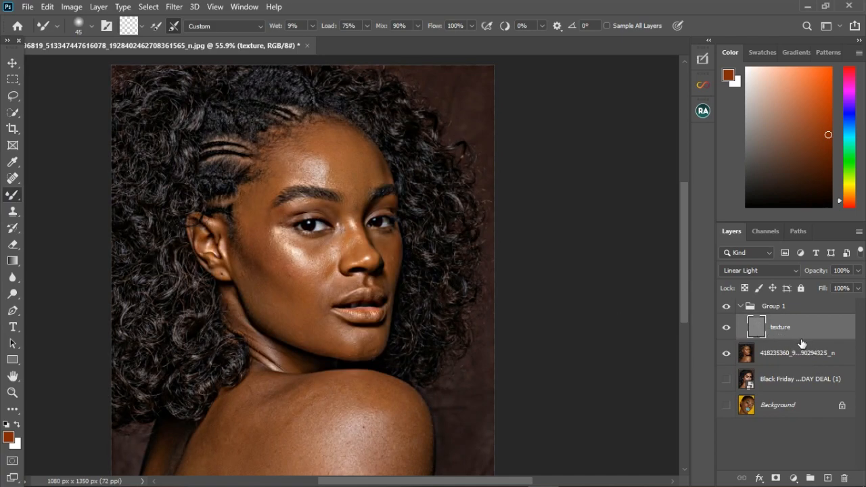
- Lower the texture layer's opacity to 39% to judge the sharpening effect on the portrait
scroll(272, 224, "down", 6)
scroll(354, 294, "up", 4)
scroll(354, 294, "up", 3)
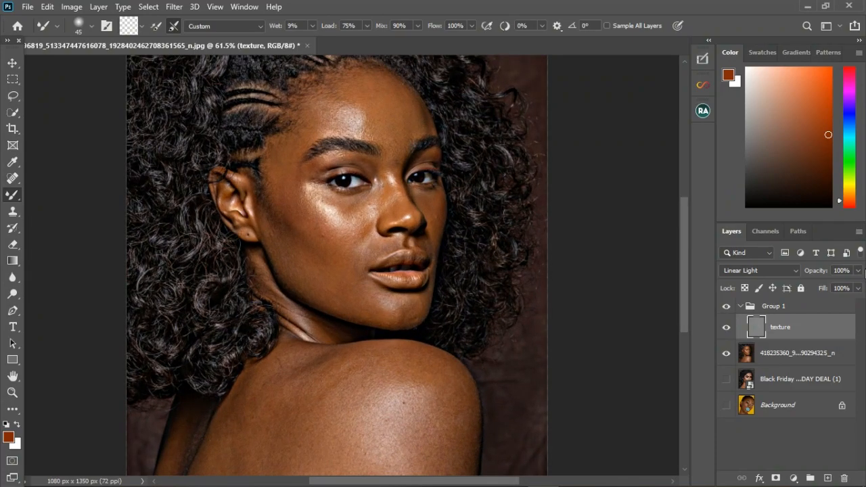
left_click(858, 270)
left_click_drag(858, 285, 834, 287)
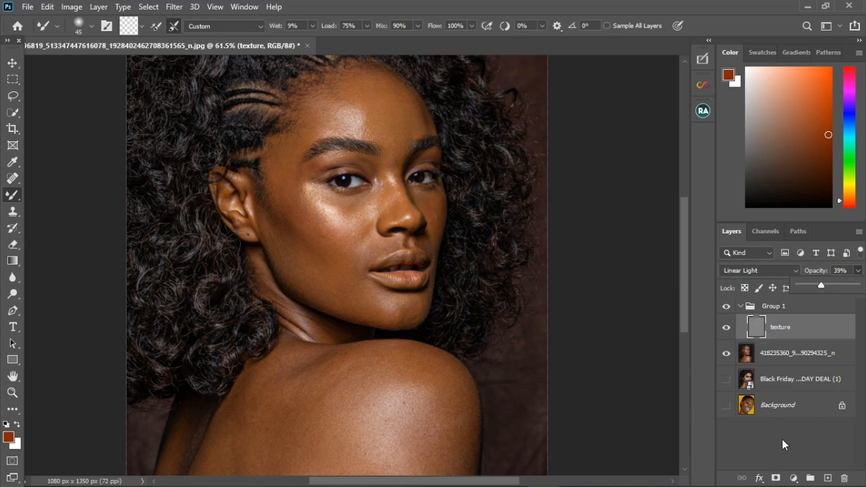
left_click_drag(845, 284, 839, 335)
- Delete the texture layer and the emptied Group 1
key("Delete")
key("Delete")
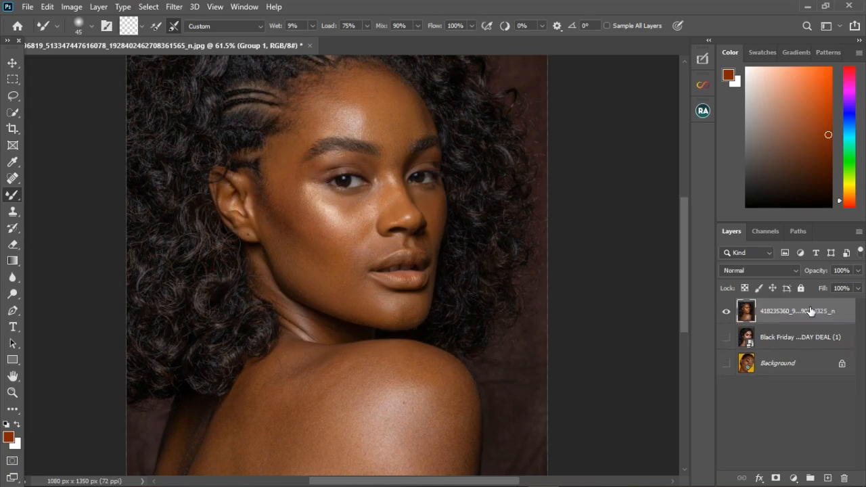
- Duplicate the original portrait layer twice
left_click(808, 311)
scroll(339, 213, "down", 5)
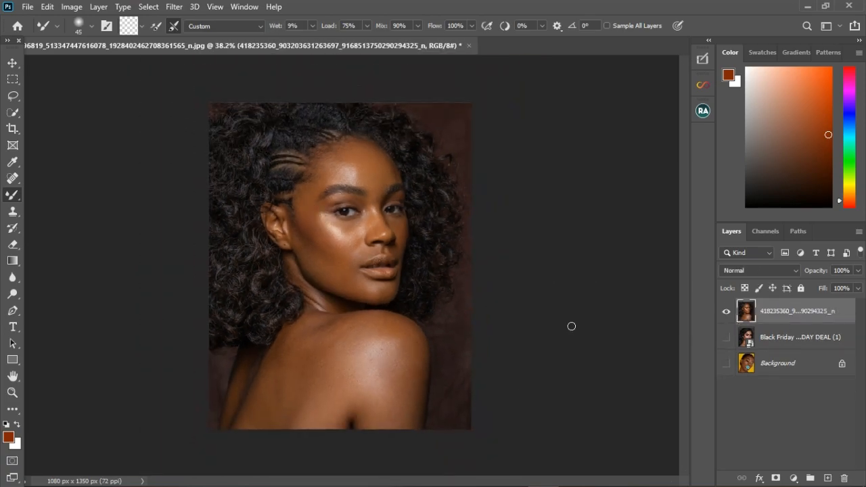
key("ctrl+j")
key("ctrl+j")
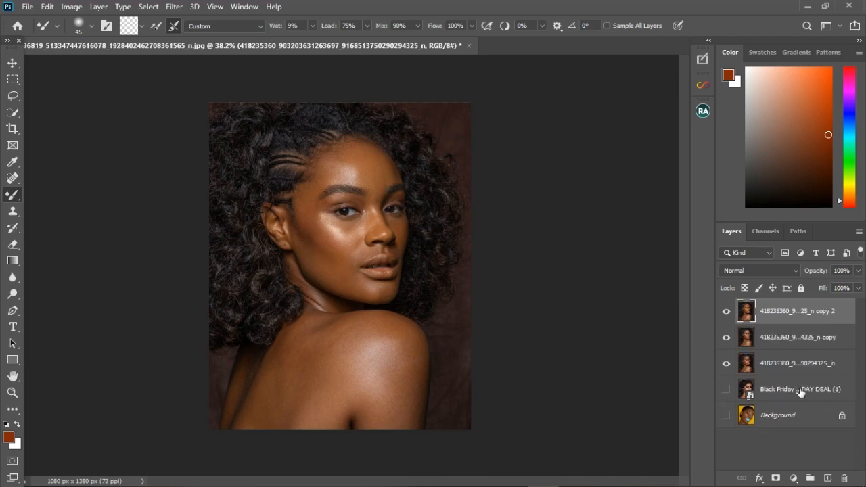
- Rename the lower portrait copy as "color tone"
double_click(804, 337)
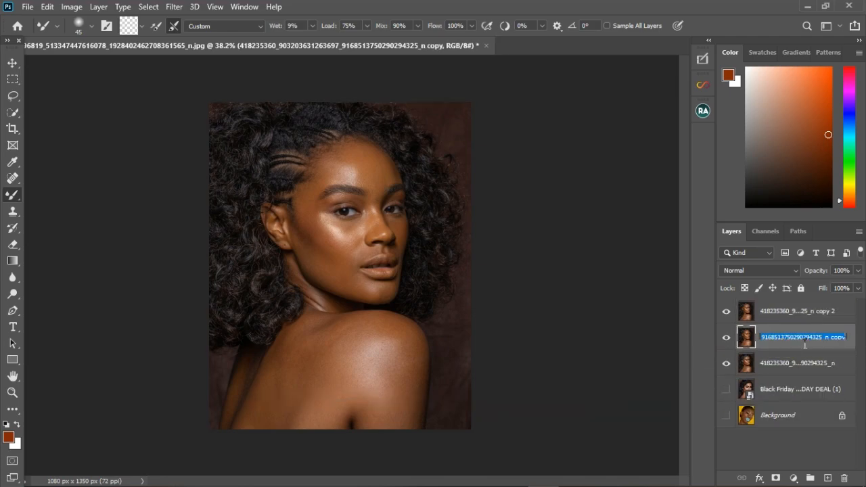
type("color tone")
key("Return")
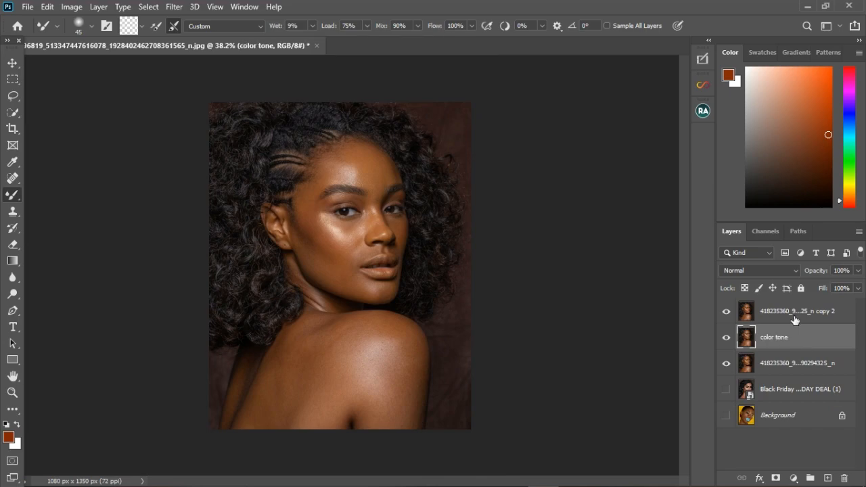
- Rename the uppermost portrait copy as "texture"
double_click(796, 312)
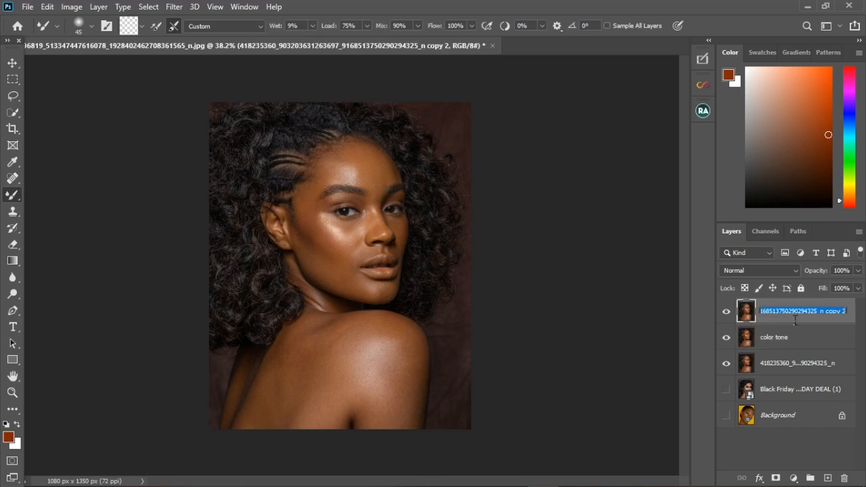
type("tectu")
key("BackSpace")
key("BackSpace")
key("BackSpace")
key("BackSpace")
key("BackSpace")
type("xture")
key("Return")
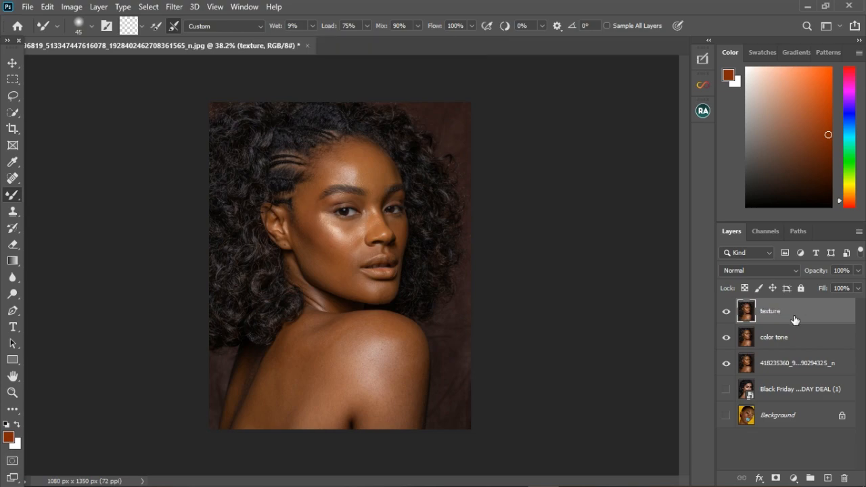
- Group the texture and color tone layers and name the group "freq seperation"
left_click(793, 339, "shift")
left_click(810, 478)
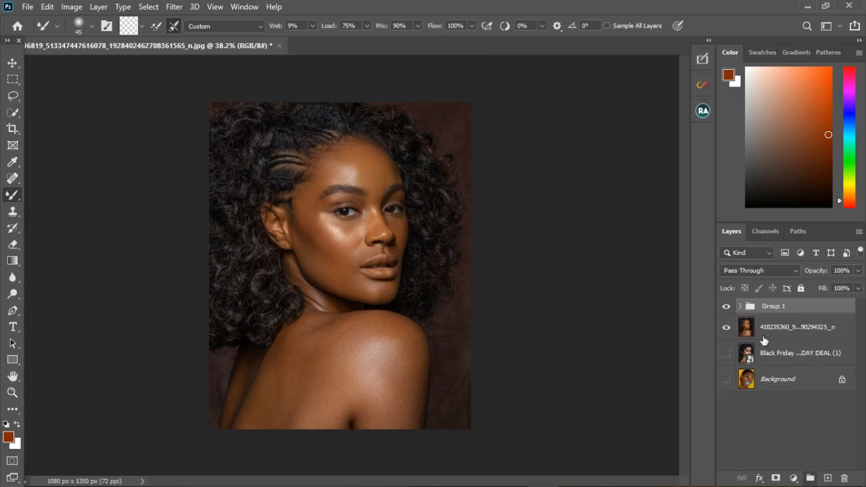
double_click(779, 308)
type("freq seperation")
key("Return")
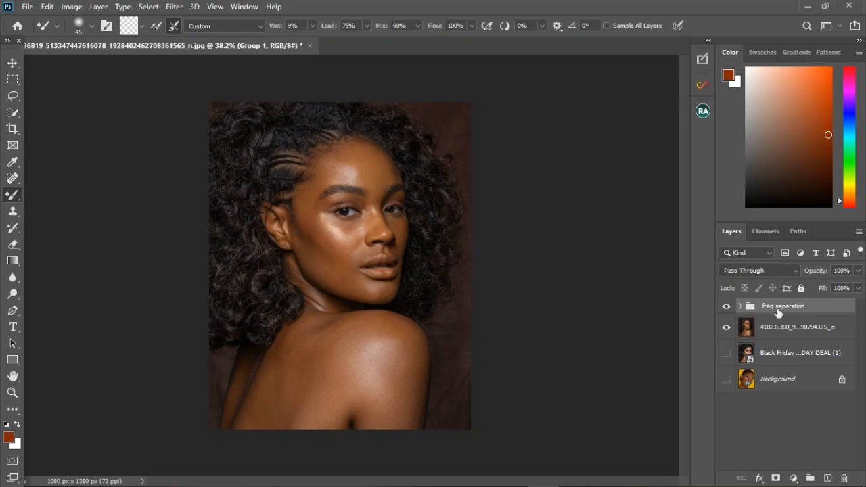
- Expand the freq seperation group, hide the texture layer and make the color tone layer active
left_click(740, 306)
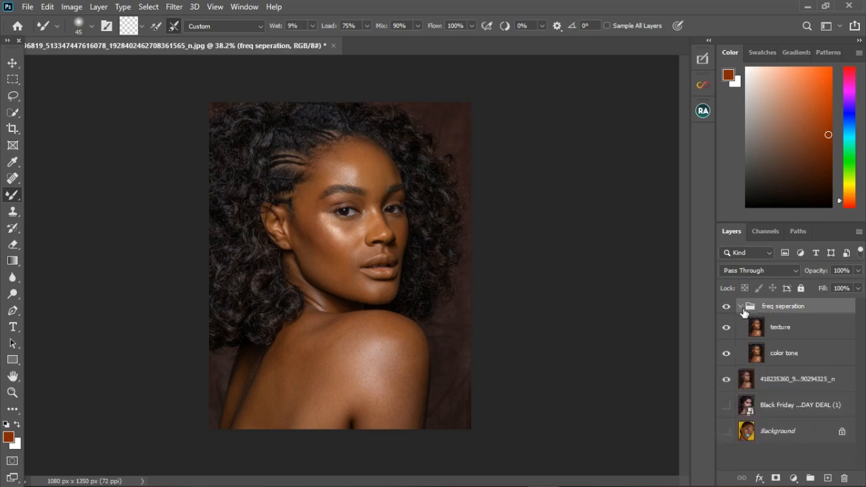
left_click(727, 327)
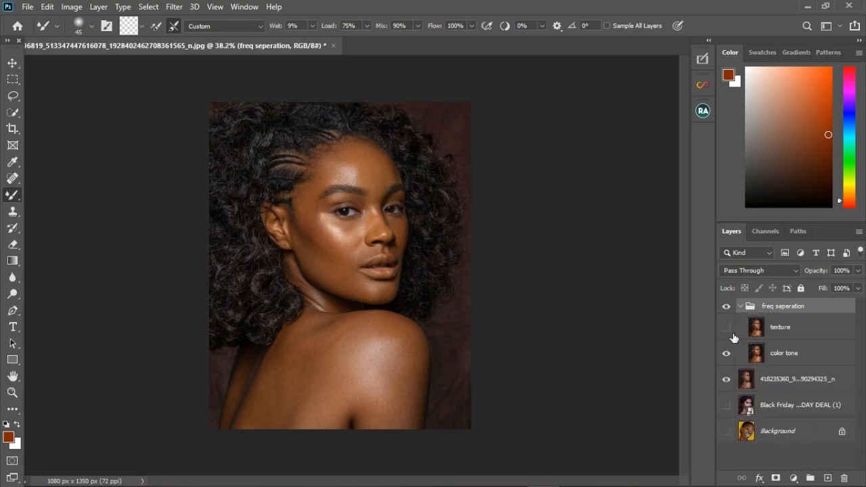
left_click(814, 364)
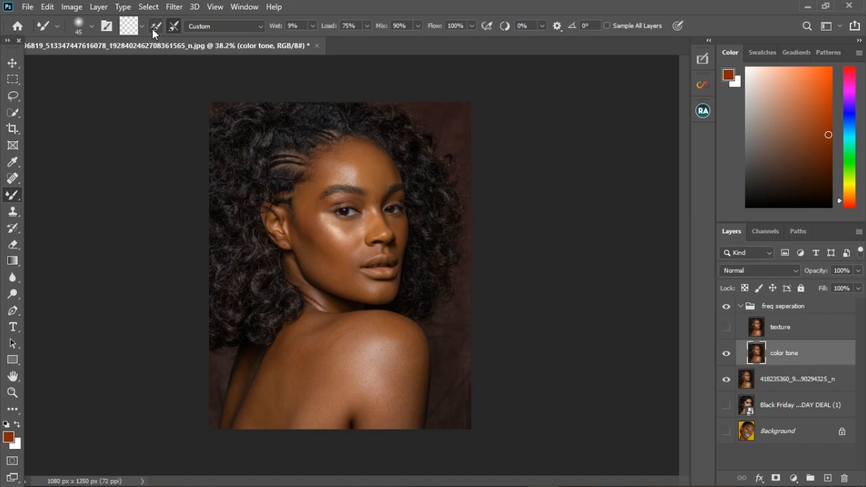
- Open Gaussian Blur for the color tone layer and bring the neck and shoulder skin into the filter preview
left_click(172, 9)
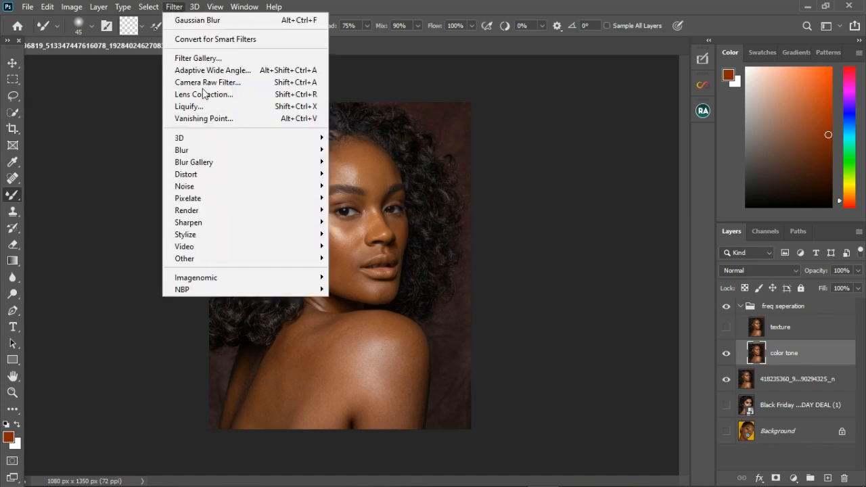
mouse_move(203, 149)
left_click(358, 200)
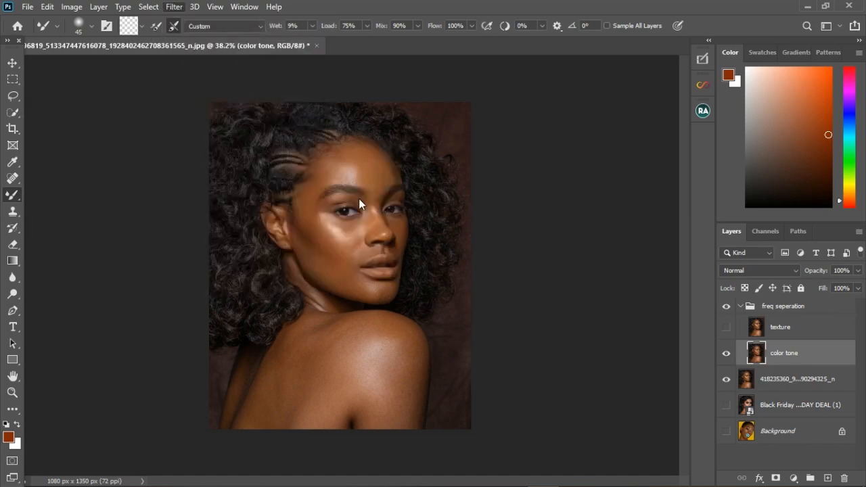
left_click_drag(543, 303, 481, 297)
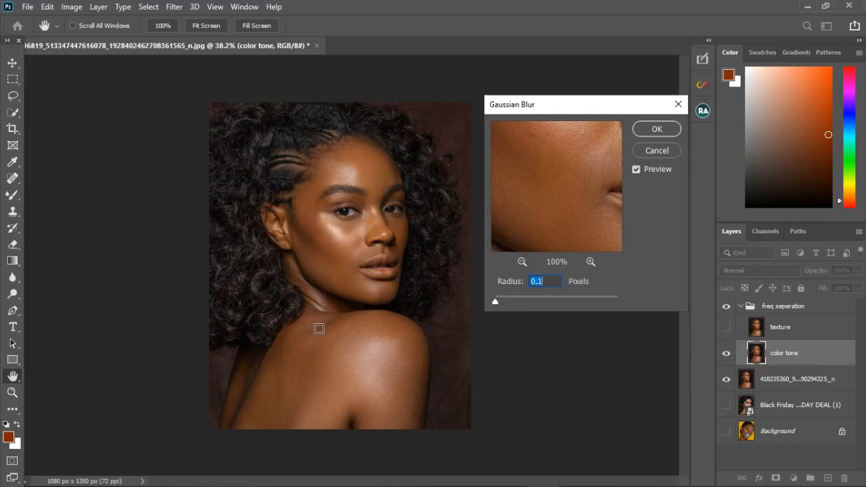
left_click(339, 331)
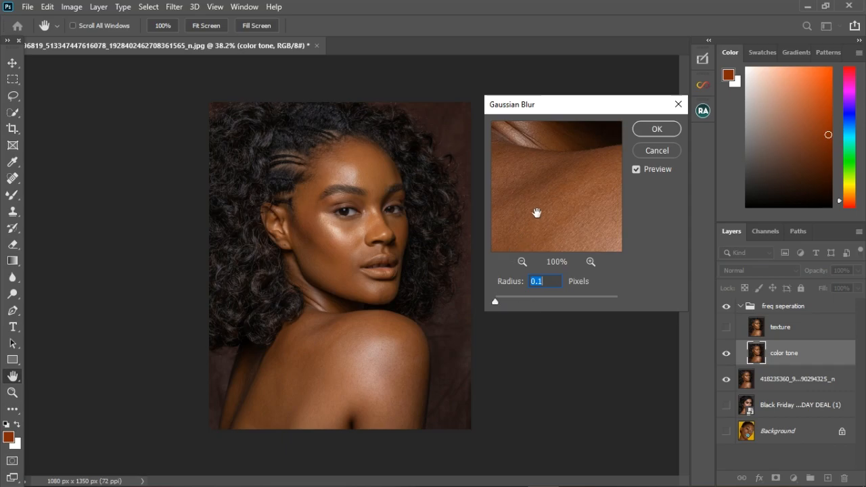
left_click_drag(537, 211, 559, 236)
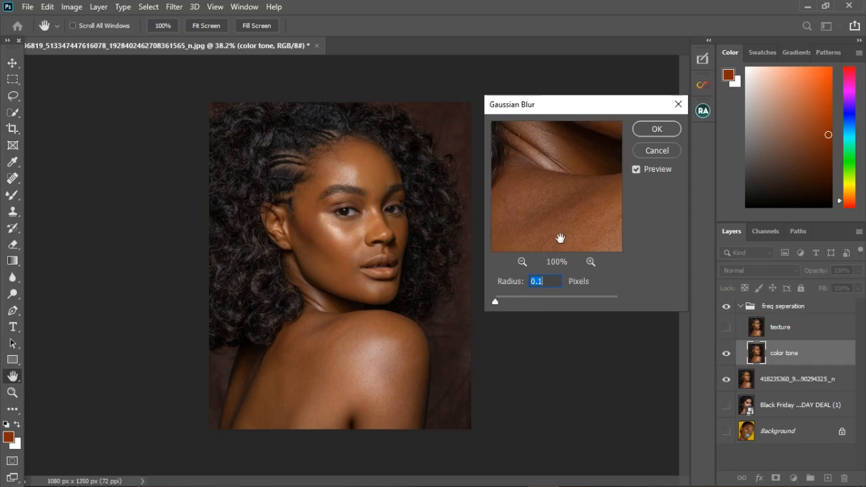
- Blur the color tone layer with a 6.2-pixel radius, checking the hair and cheek in the filter preview
left_click_drag(493, 301, 508, 302)
left_click_drag(506, 300, 515, 302)
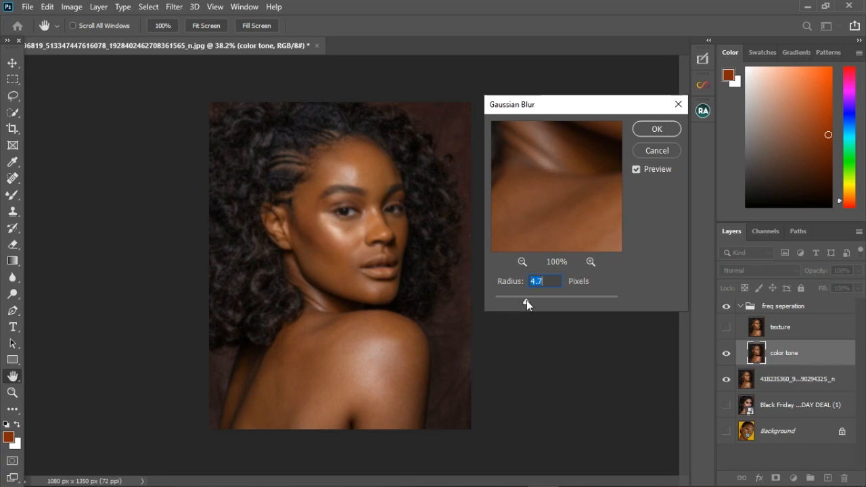
left_click_drag(532, 302, 533, 302)
left_click(245, 163)
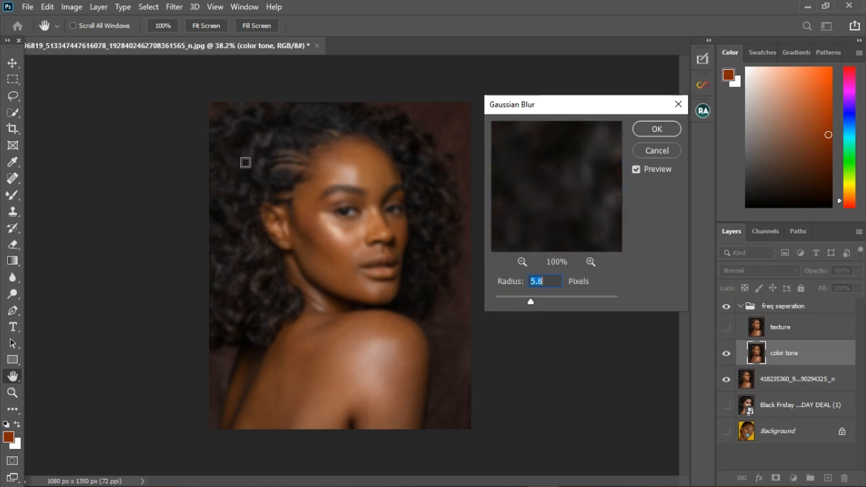
left_click_drag(531, 301, 528, 304)
left_click_drag(529, 305, 530, 304)
left_click(330, 334)
left_click(330, 259)
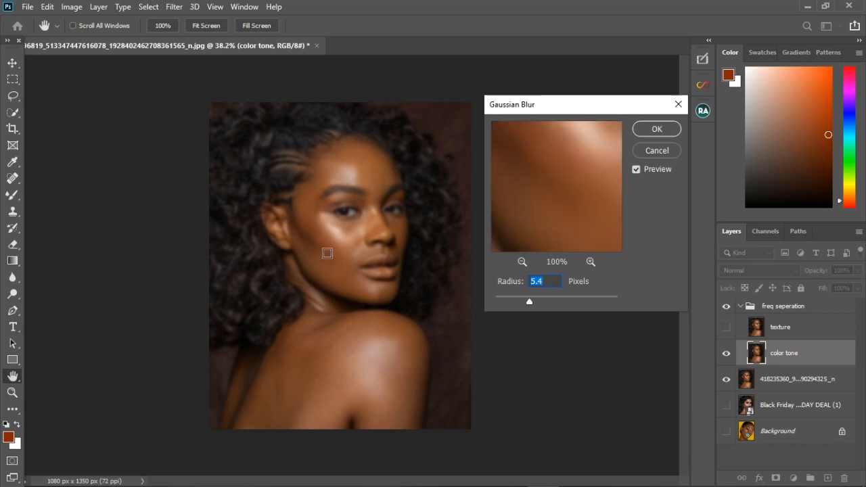
left_click(322, 250)
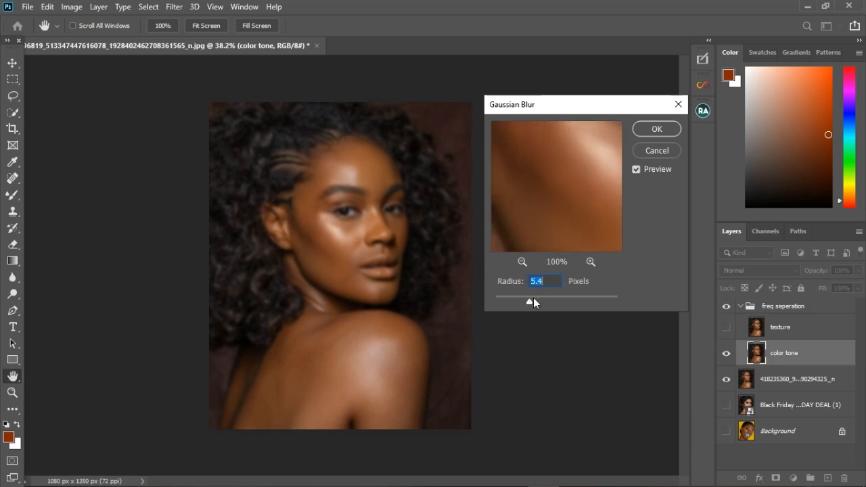
left_click_drag(532, 302, 532, 302)
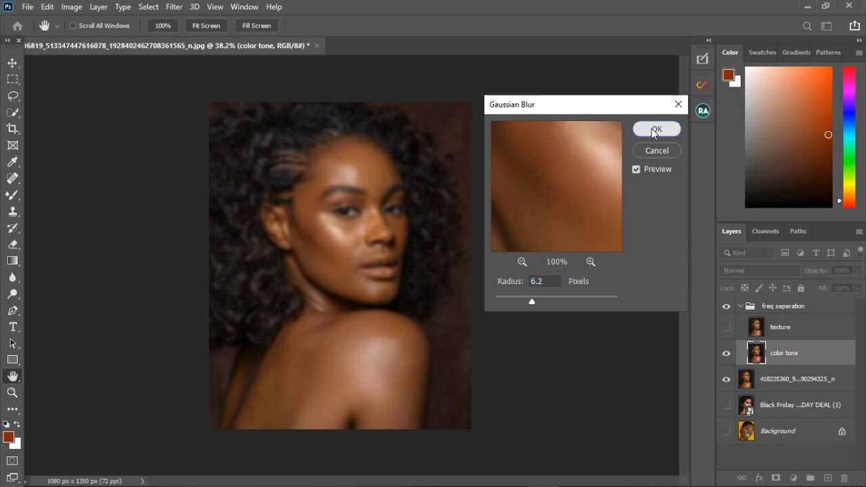
left_click(655, 130)
key("b")
- Show the texture layer and use Apply Image on it with the color tone layer, Subtract blending, scale 2 and offset 128
left_click(808, 331)
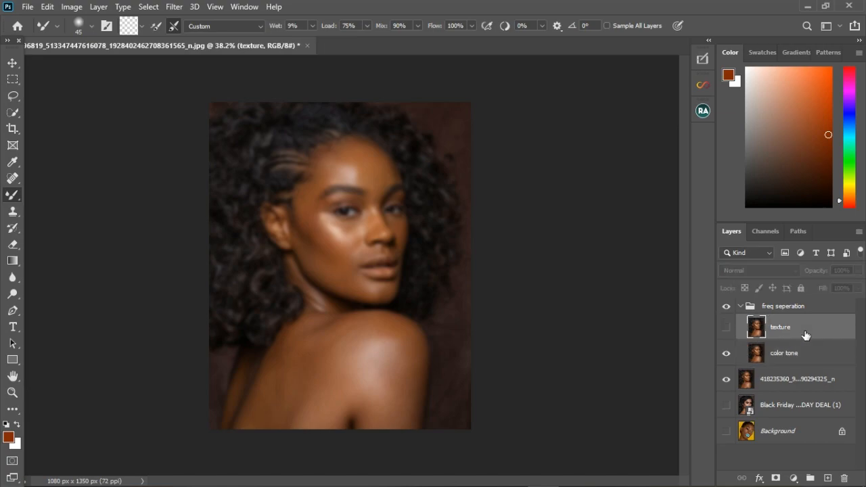
left_click(727, 327)
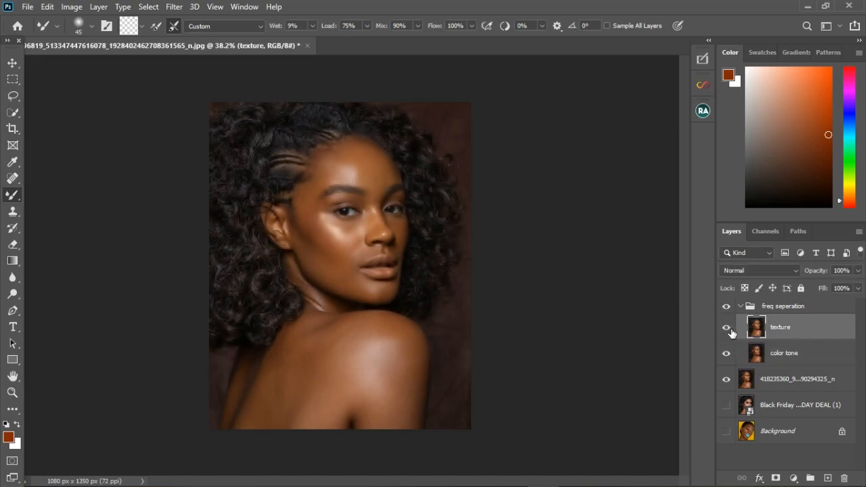
left_click(74, 10)
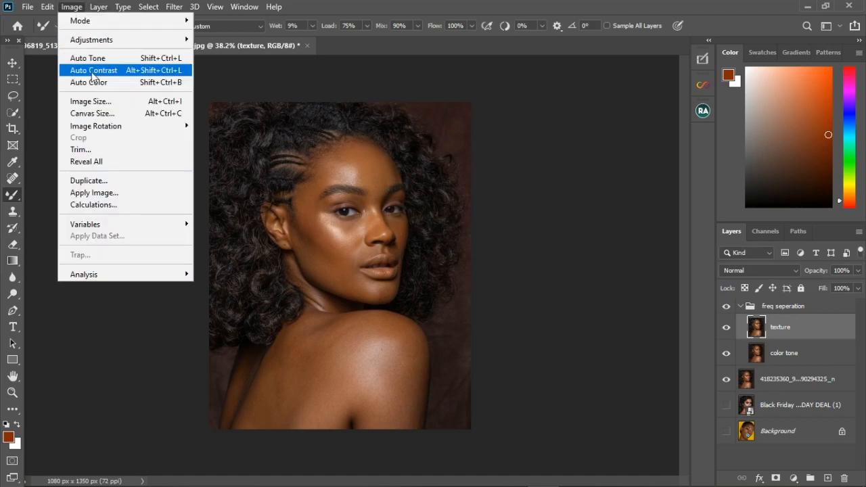
left_click(105, 194)
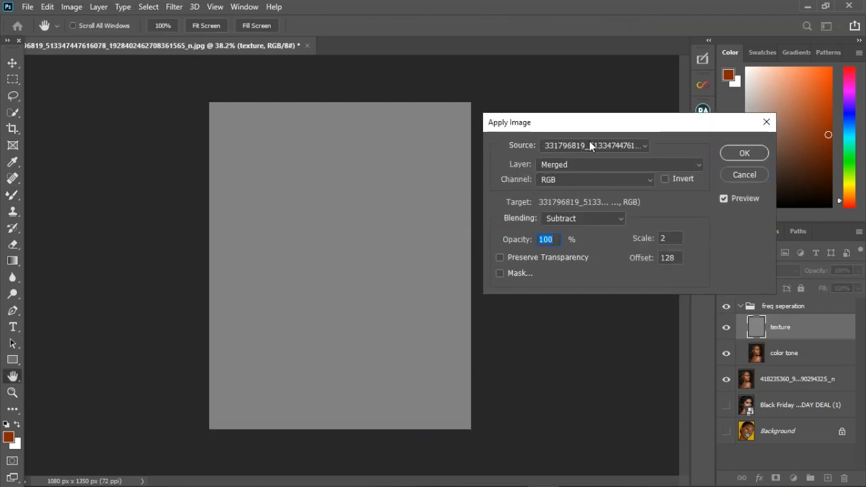
left_click(579, 165)
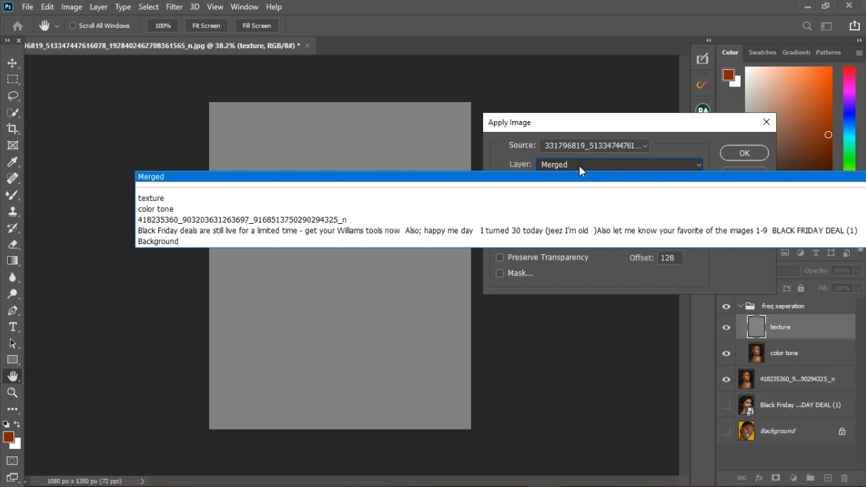
left_click(156, 210)
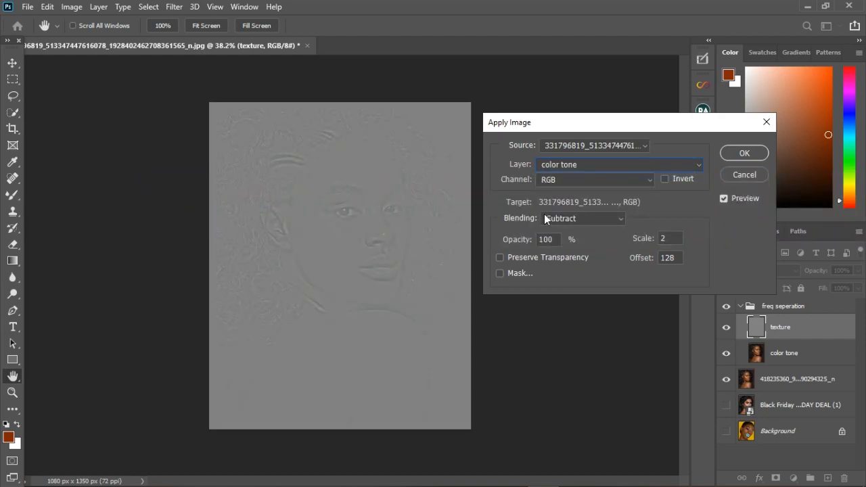
left_click(599, 223)
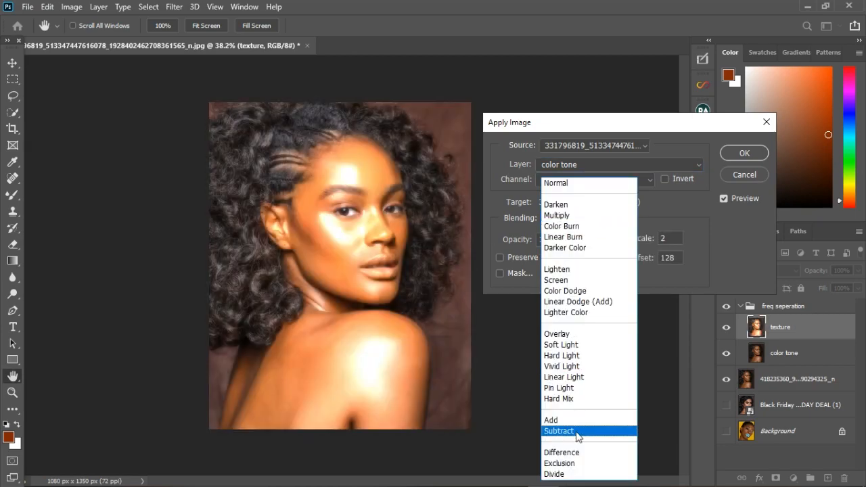
left_click(576, 433)
type("2")
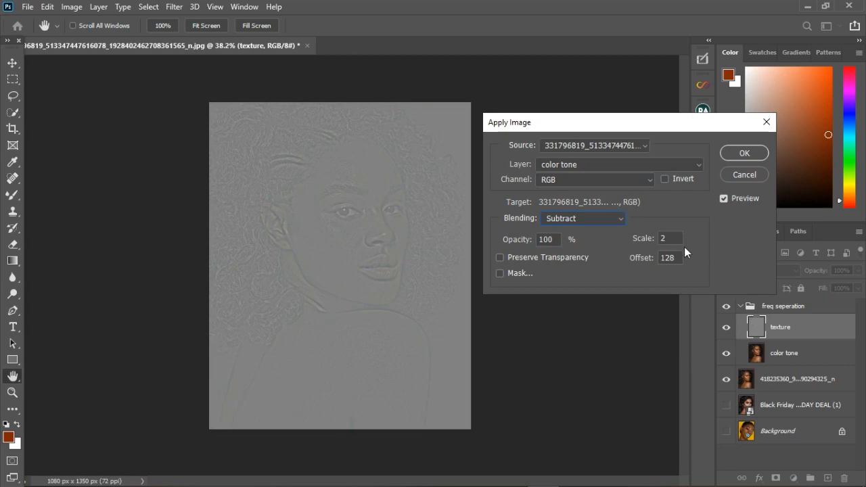
left_click(744, 154)
key("b")
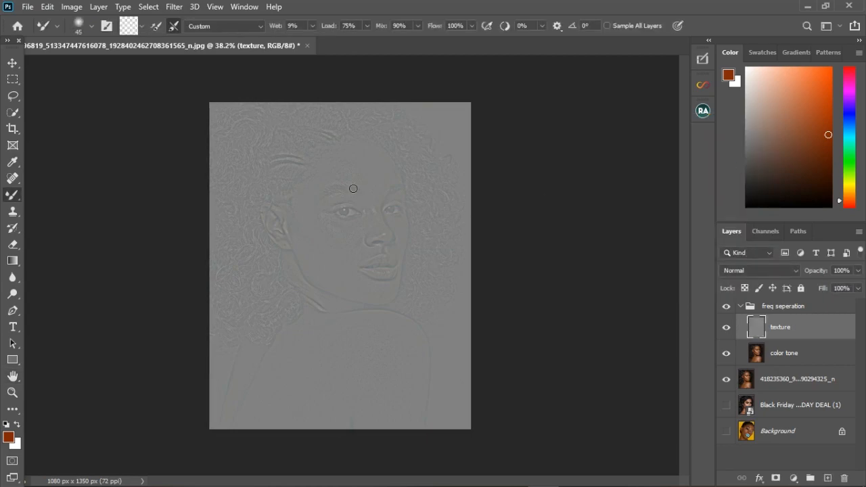
- Inspect the gray detail on the texture layer and set its blend mode to Linear Light
scroll(354, 188, "up", 4)
scroll(357, 192, "up", 3)
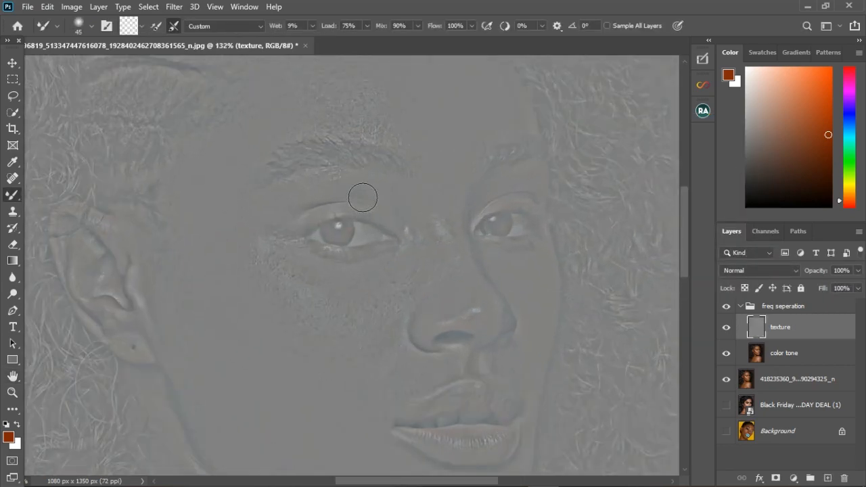
scroll(389, 315, "up", 3)
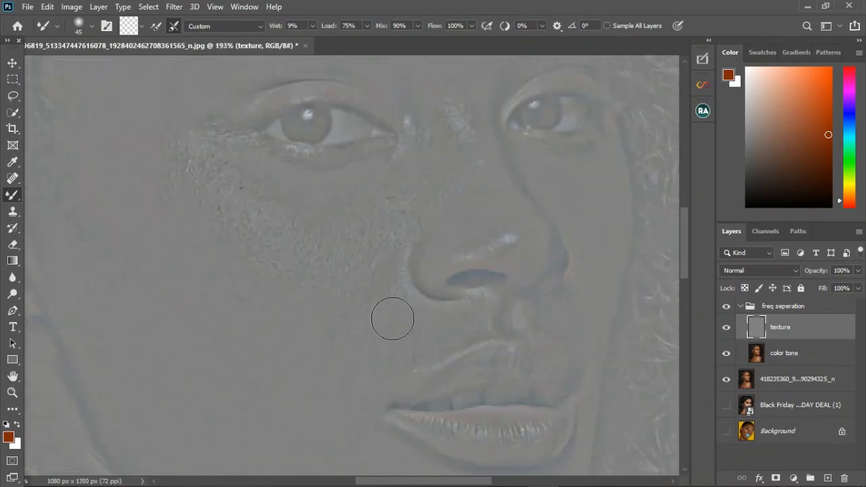
scroll(386, 312, "down", 5)
scroll(381, 308, "down", 4)
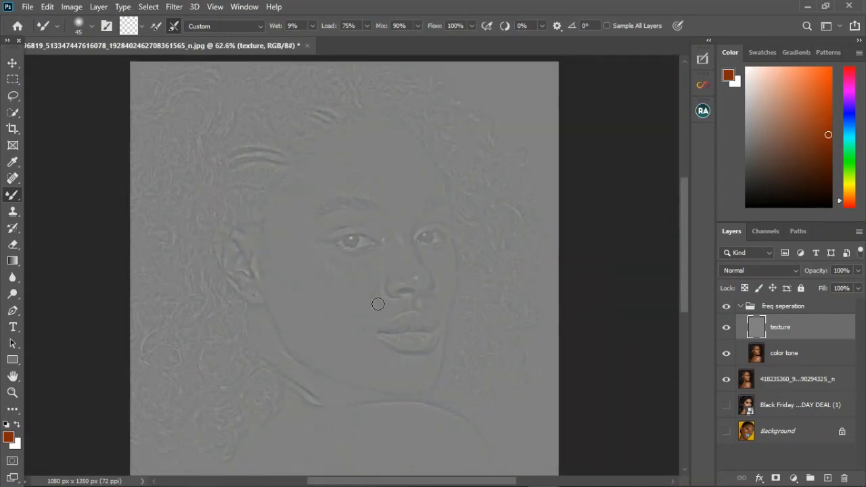
scroll(353, 249, "up", 2)
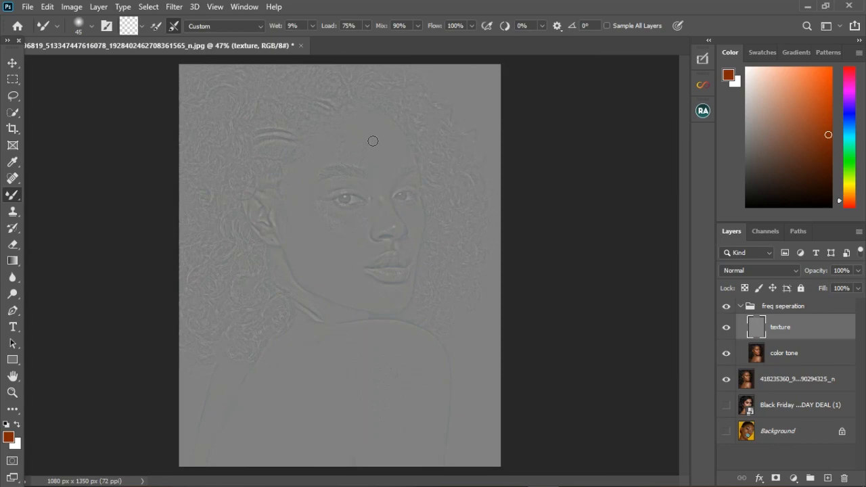
left_click(766, 270)
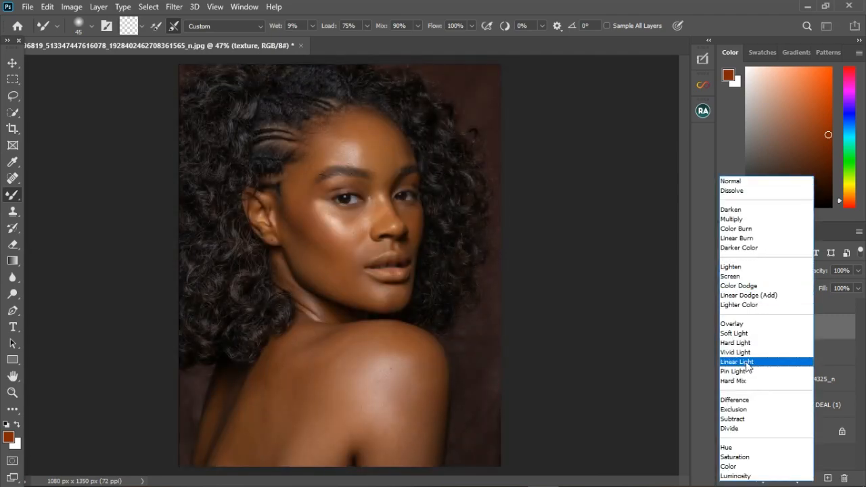
left_click(748, 367)
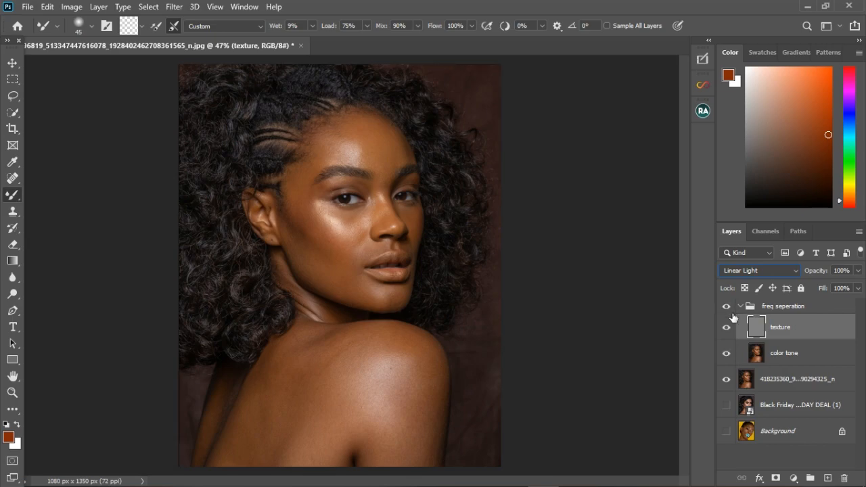
- Make the color tone layer active and choose the Mixer Brush tool
left_click(809, 362)
right_click(9, 199)
left_click(44, 230)
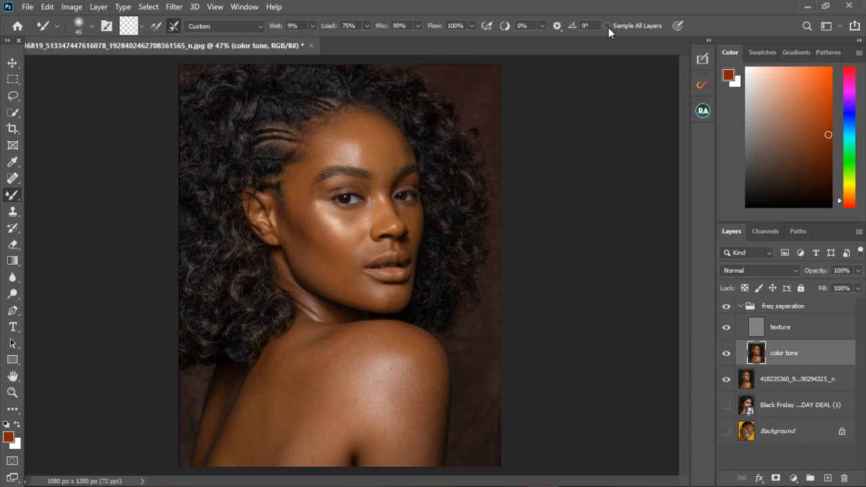
- Reduce the Mixer Brush to size 40 and blend the skin tones around the eyes, cheek and nose
scroll(336, 156, "up", 2)
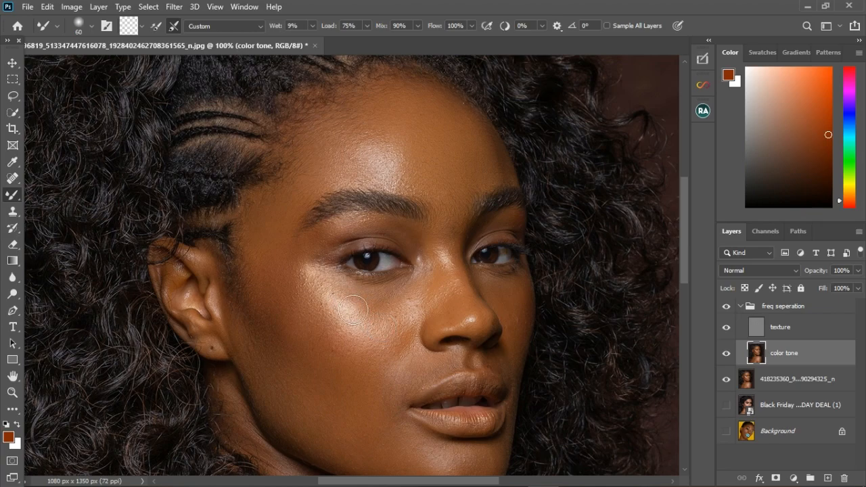
scroll(353, 289, "up", 6)
key("bracketleft")
key("bracketleft")
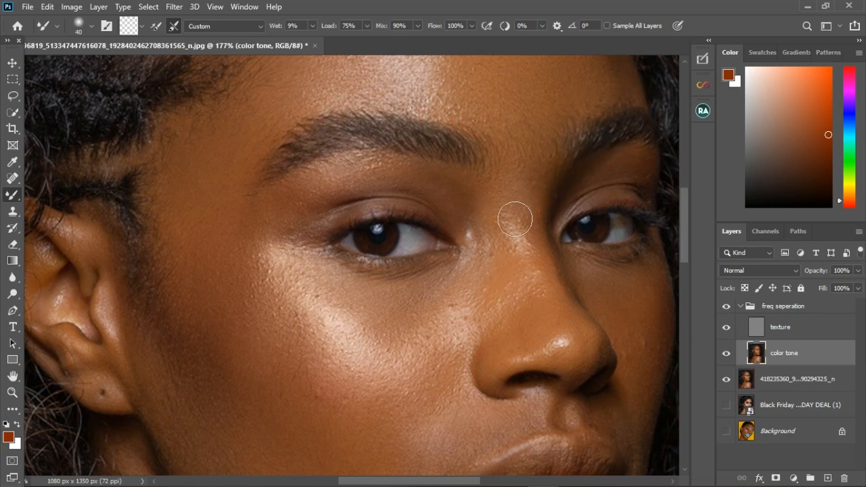
scroll(506, 238, "down", 5)
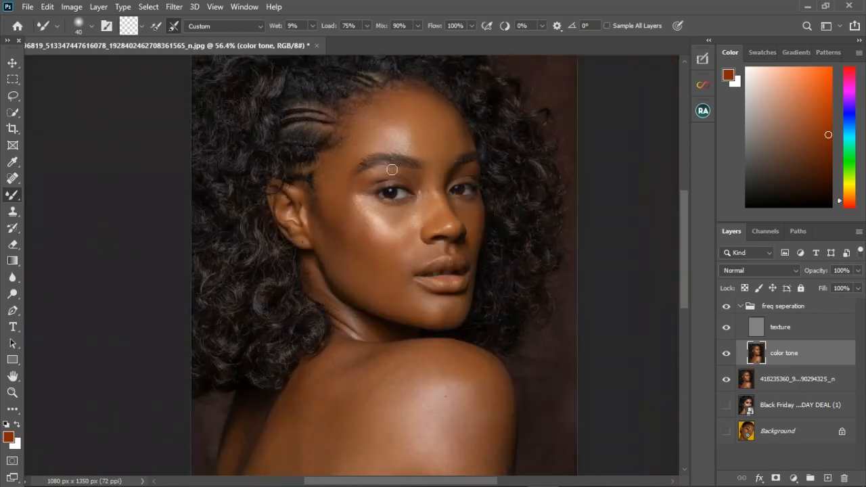
- Blend the skin tones around the mouth and chin on the color tone layer with the Mixer Brush
scroll(383, 265, "up", 2)
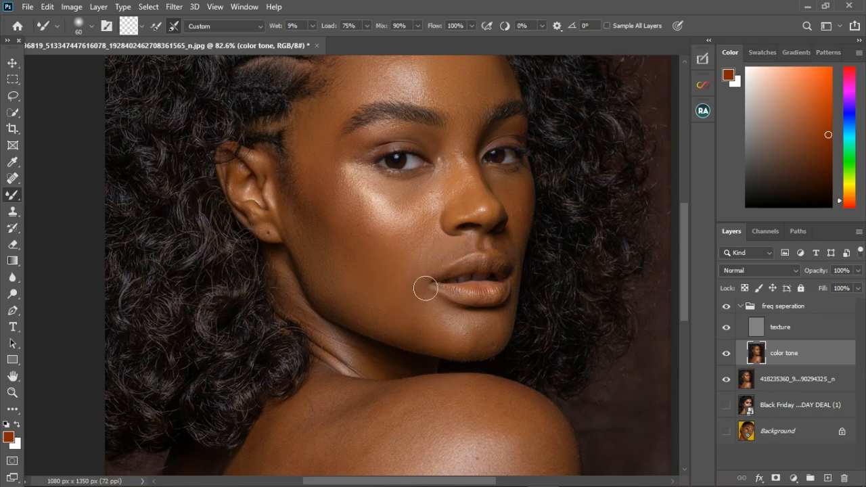
scroll(355, 292, "down", 6)
scroll(399, 215, "up", 6)
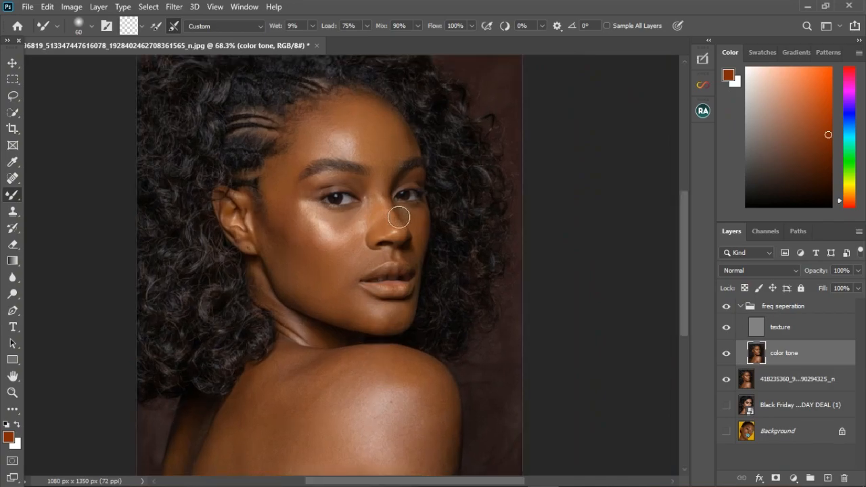
scroll(407, 222, "up", 2)
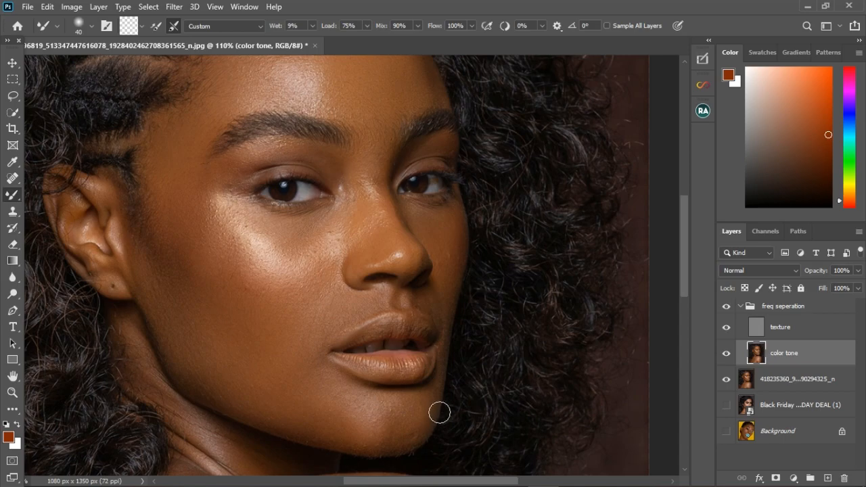
scroll(358, 369, "down", 11)
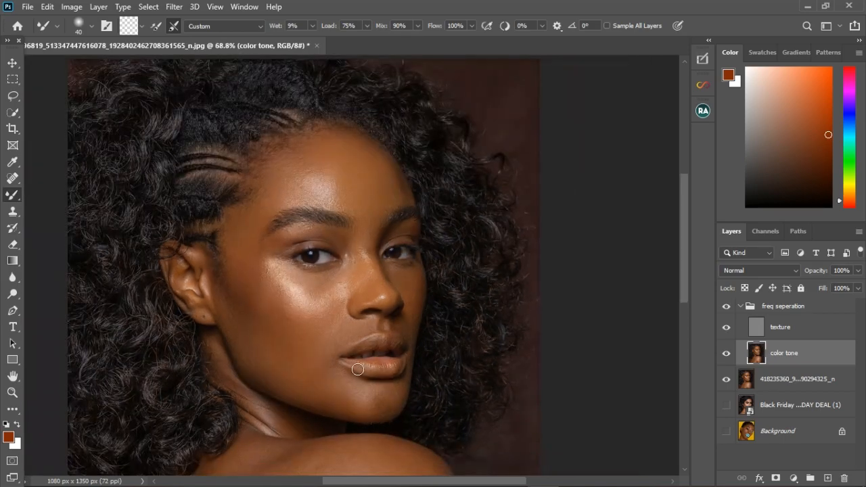
- Enlarge the Mixer Brush to size 100 and blend the skin tones across the shoulder and back on the color tone layer
scroll(335, 373, "up", 3)
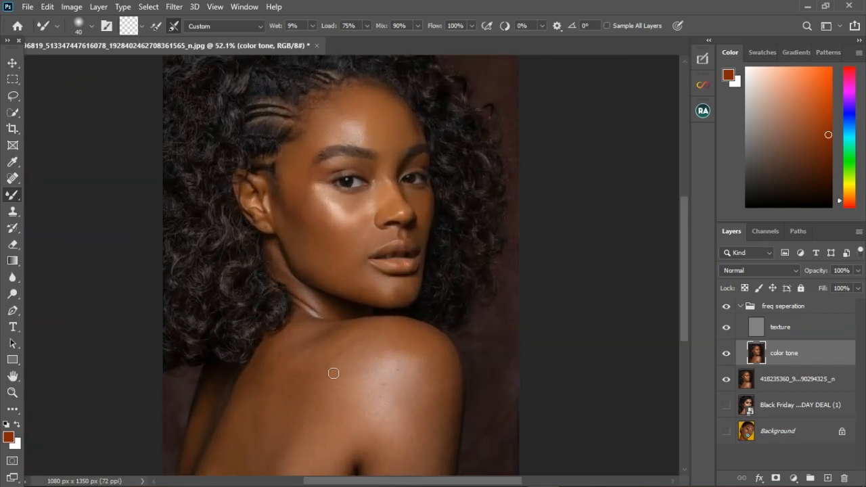
key("bracketright")
key("bracketright")
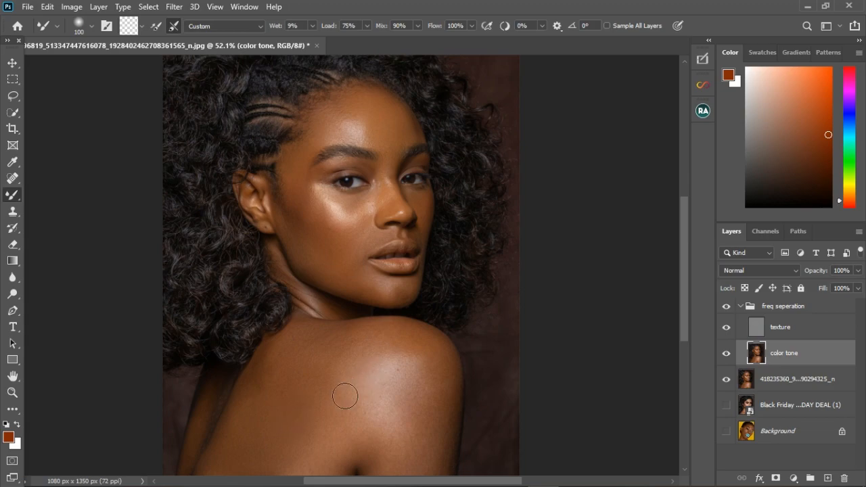
scroll(346, 403, "up", 3)
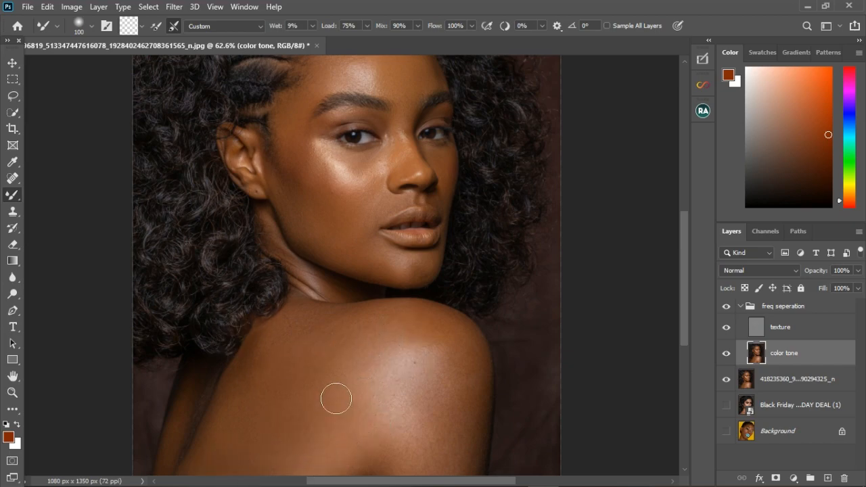
scroll(342, 416, "down", 2)
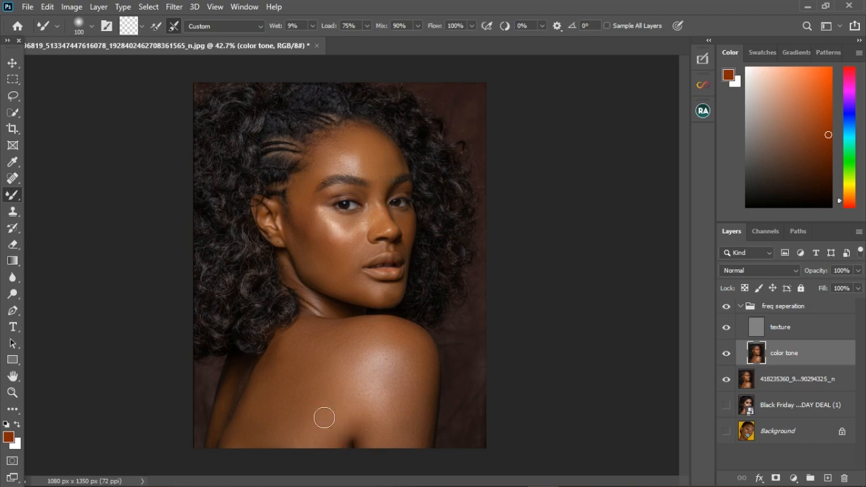
scroll(318, 372, "up", 3)
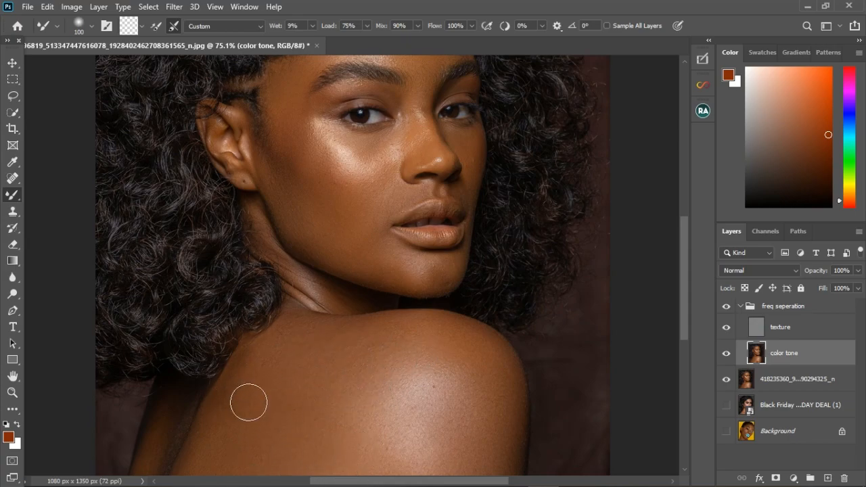
scroll(250, 451, "down", 3)
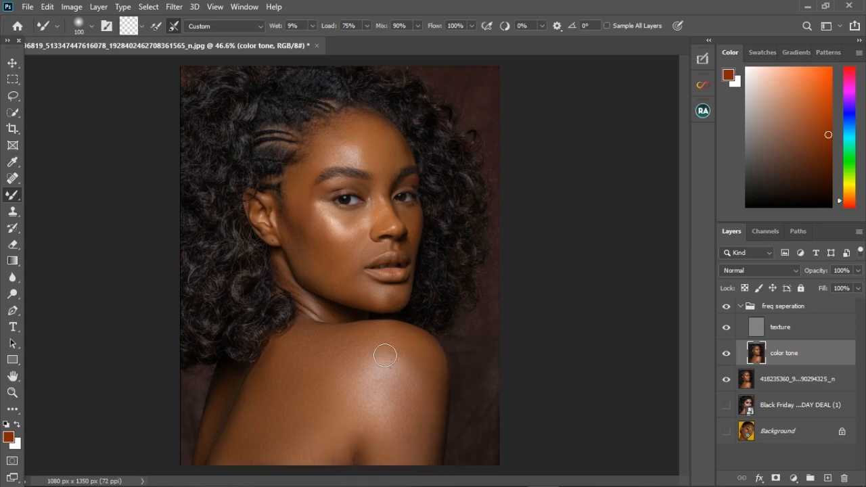
scroll(404, 368, "up", 6)
scroll(390, 377, "down", 4)
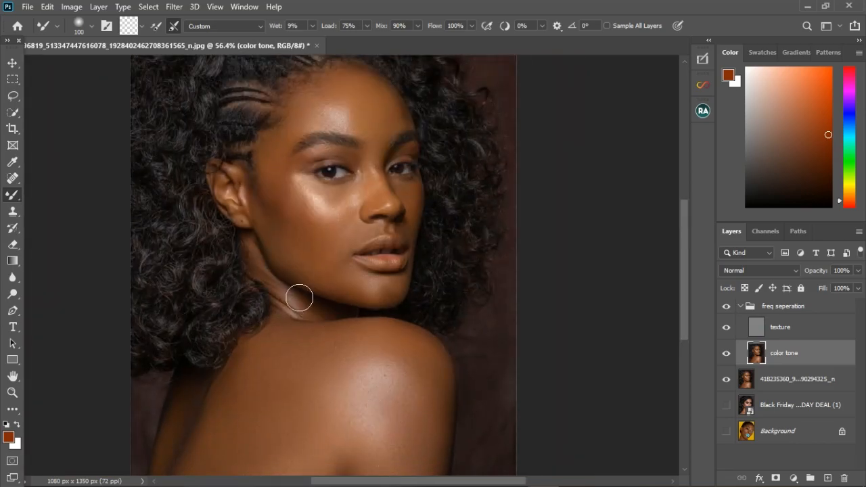
- Reduce the Mixer Brush to size 45 and blend the skin tones on the cheeks and forehead
scroll(300, 299, "up", 5)
key("bracketleft")
key("bracketleft")
key("bracketleft")
key("bracketleft")
key("bracketleft")
key("bracketleft")
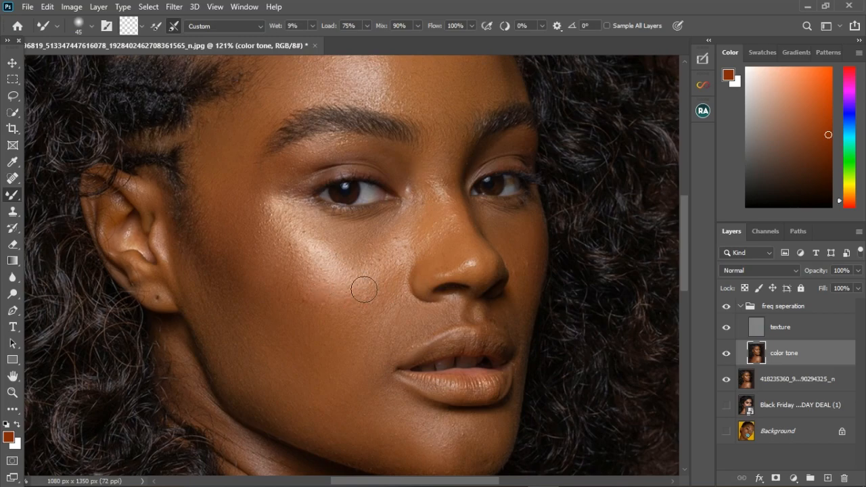
scroll(358, 282, "down", 2)
scroll(368, 91, "up", 3)
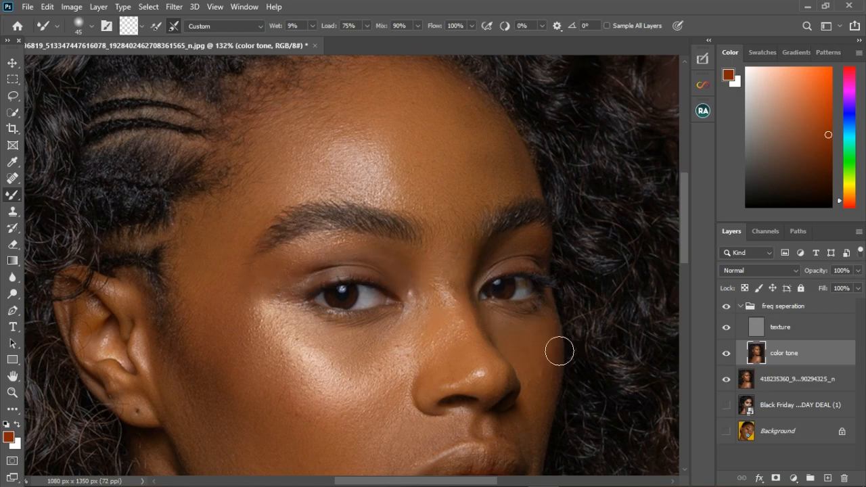
- Reduce the Mixer Brush to size 9 and smooth the tones in the whites of both eyes
scroll(562, 294, "up", 5)
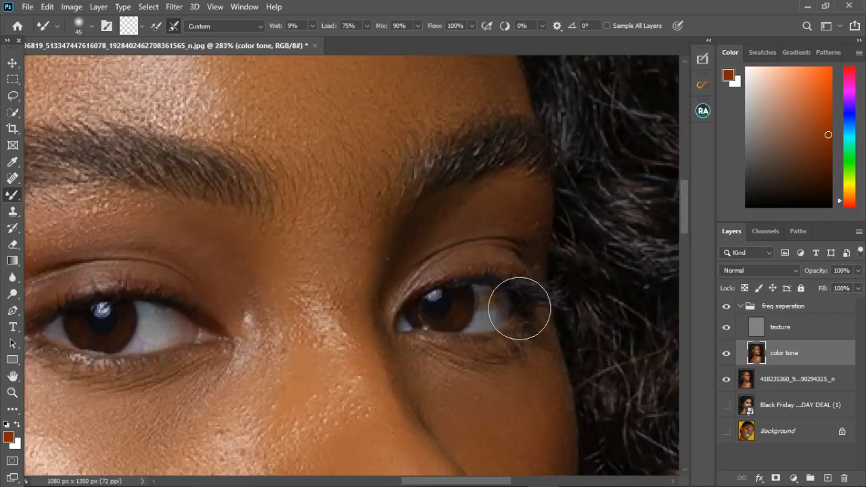
key("bracketleft")
key("bracketleft")
key("bracketleft")
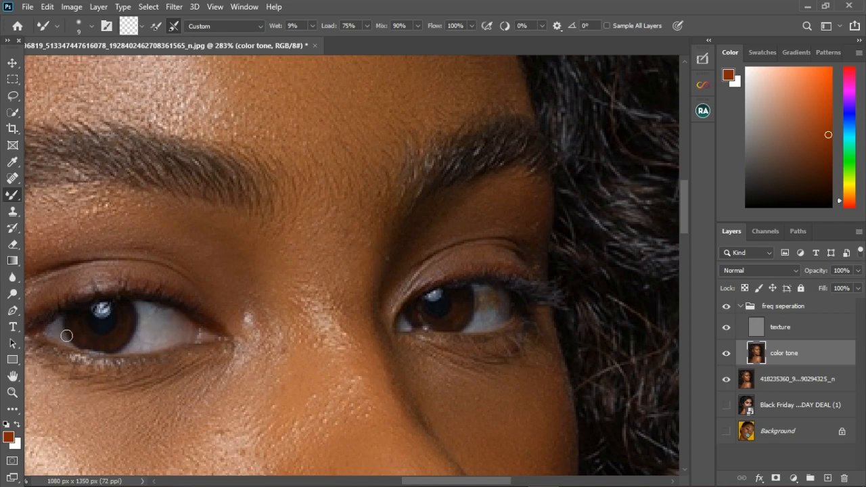
scroll(246, 296, "down", 3)
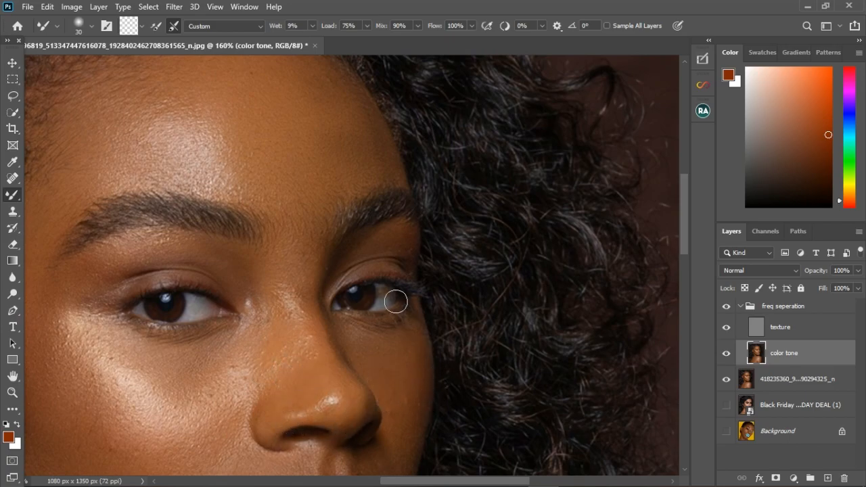
- Blend the remaining uneven tones on the cheek, neck and forehead hairline with the Mixer Brush at size 30
scroll(406, 318, "down", 3)
scroll(379, 211, "down", 1)
scroll(320, 305, "up", 1)
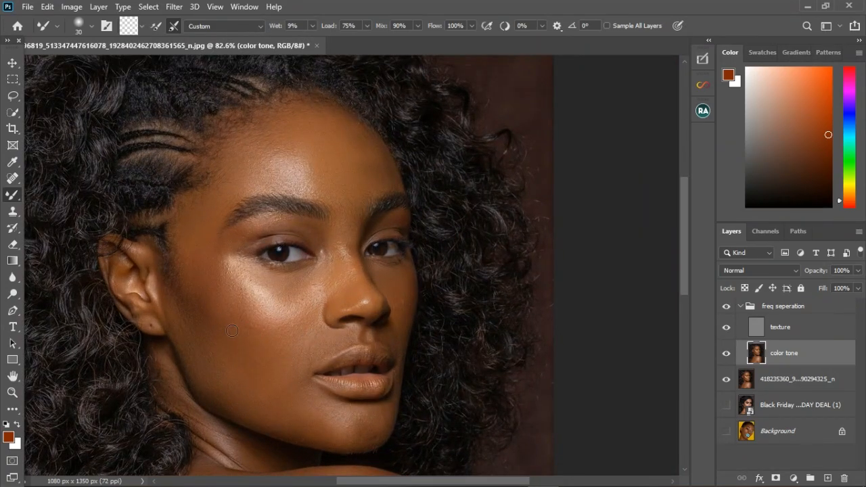
scroll(128, 274, "up", 2)
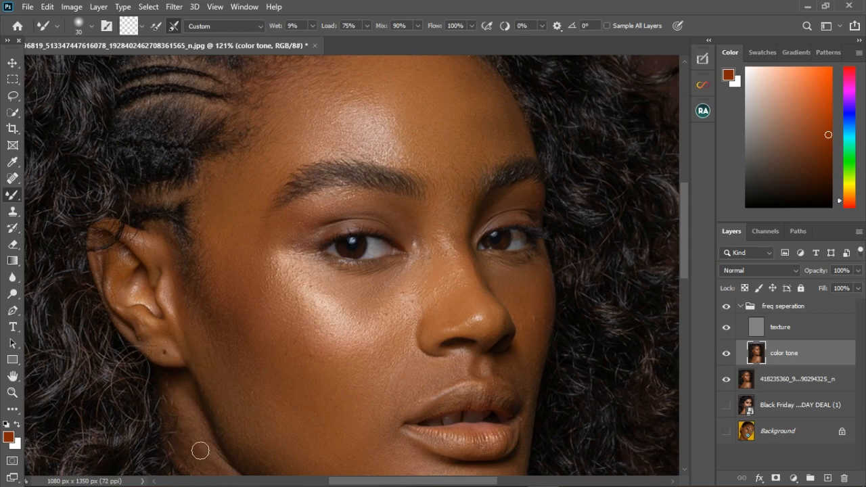
scroll(219, 372, "down", 4)
scroll(212, 266, "up", 4)
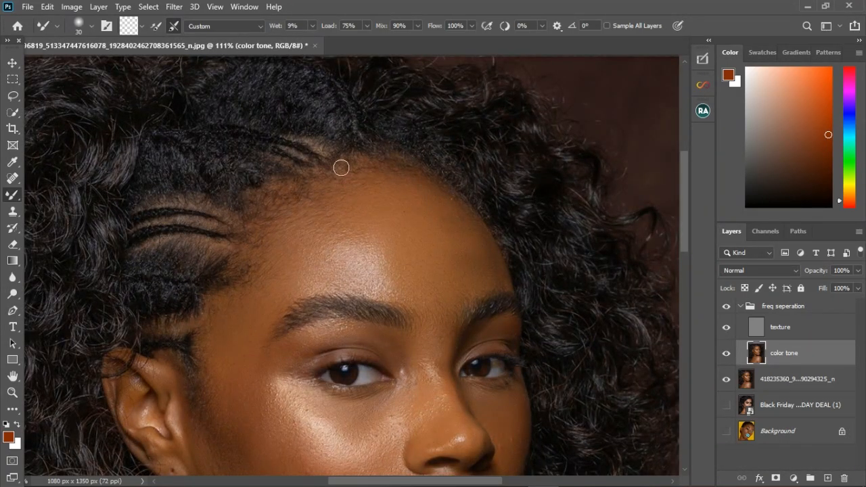
scroll(263, 227, "down", 4)
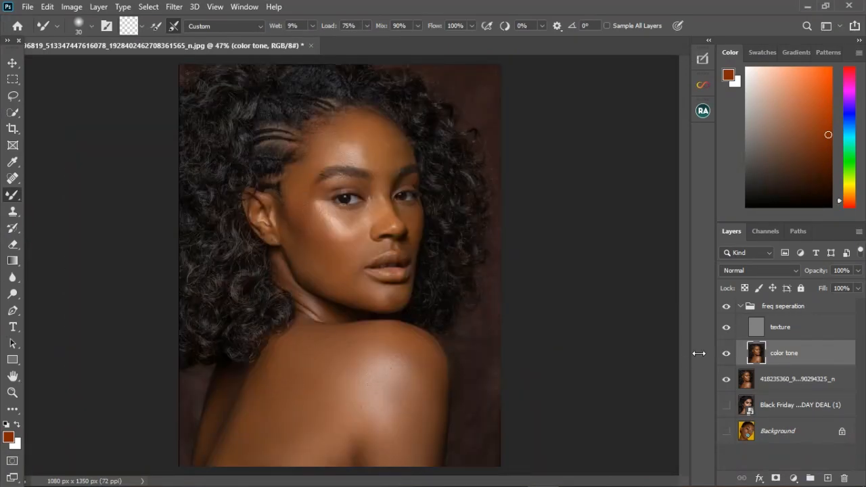
- Toggle the visibility of the freq seperation group to compare the portrait before and after the tone smoothing
scroll(378, 158, "up", 2)
scroll(370, 149, "down", 3)
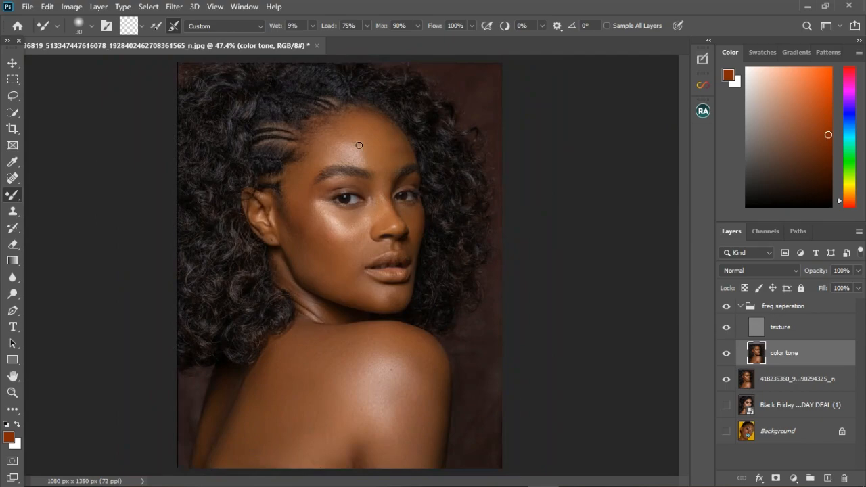
scroll(369, 221, "up", 2)
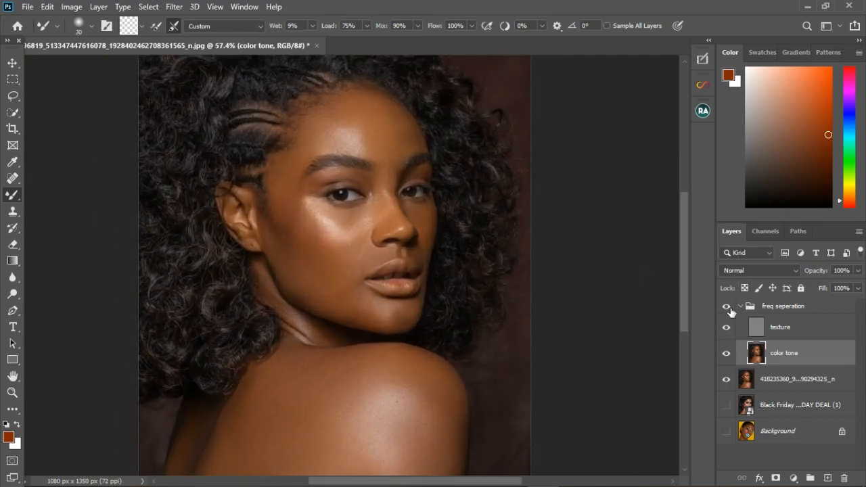
left_click(726, 307)
left_click(727, 307)
left_click(727, 307)
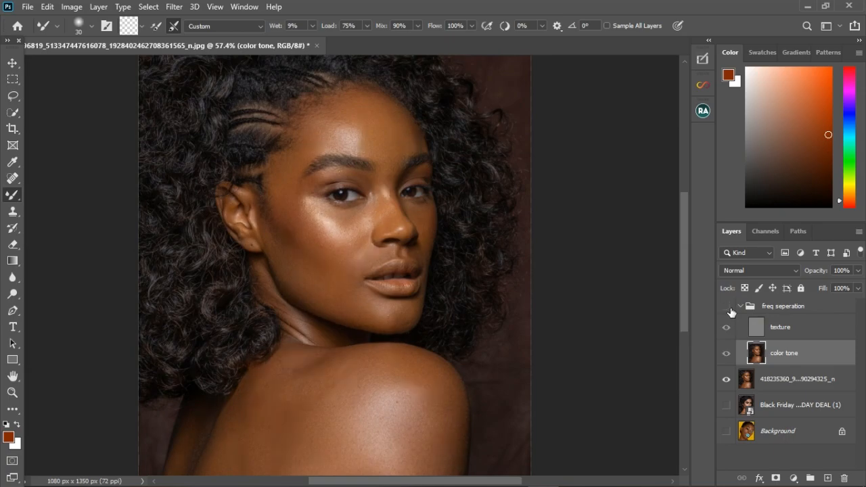
left_click(727, 307)
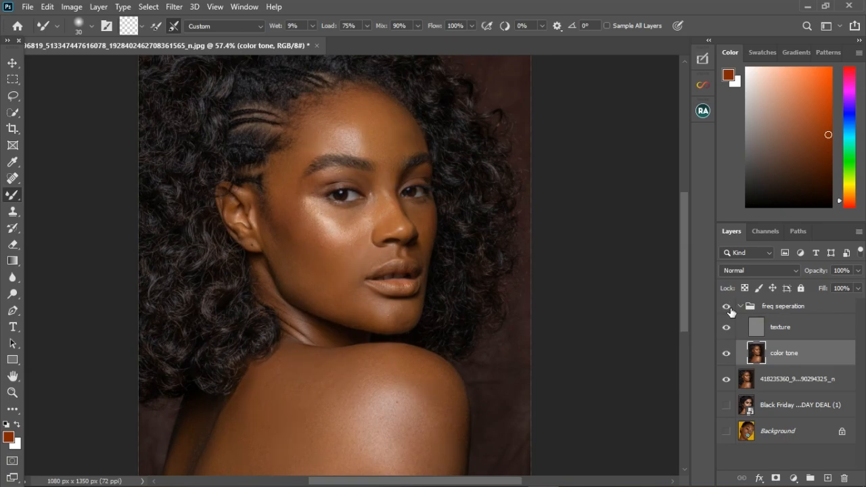
left_click(726, 307)
left_click(728, 307)
- Make the texture layer active and clone clean skin texture over the nose bridge and cheek with a size 15 Clone Stamp
left_click(802, 328)
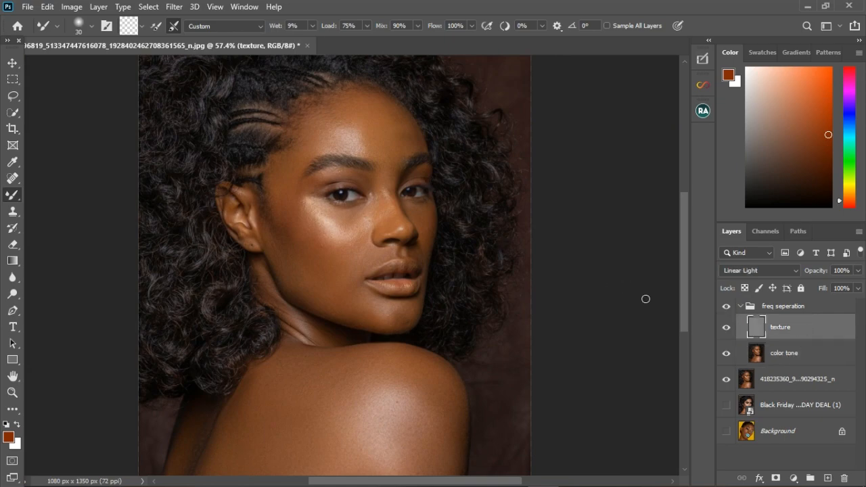
left_click(12, 211)
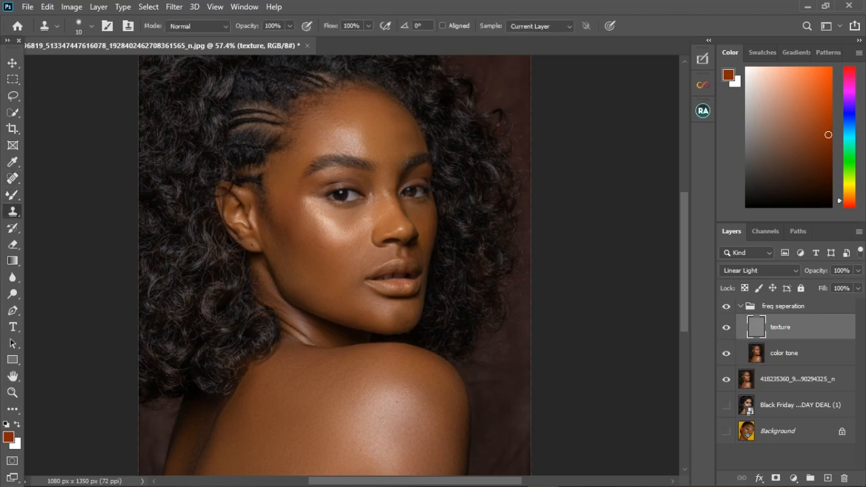
scroll(399, 130, "up", 3)
scroll(310, 339, "up", 3)
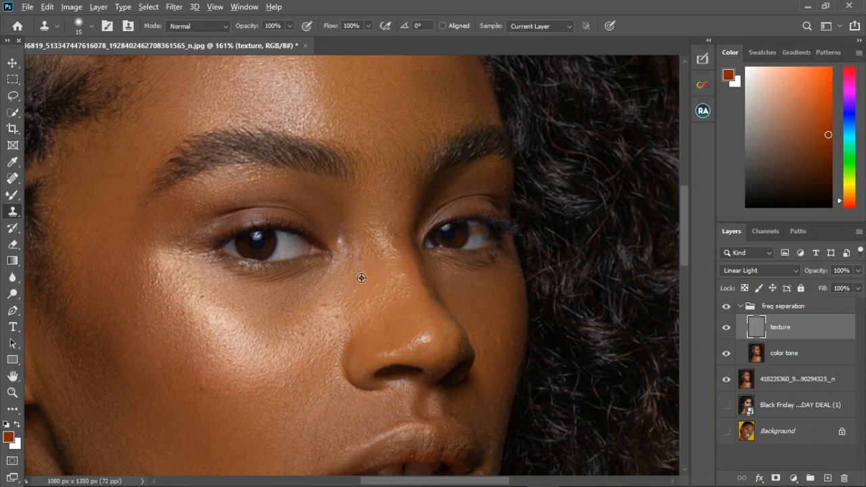
left_click_drag(385, 260, 391, 257)
left_click_drag(145, 316, 166, 282)
- Turn on Aligned sampling, clone skin texture over blemishes on both cheeks, and turn Aligned off again
left_click(443, 26)
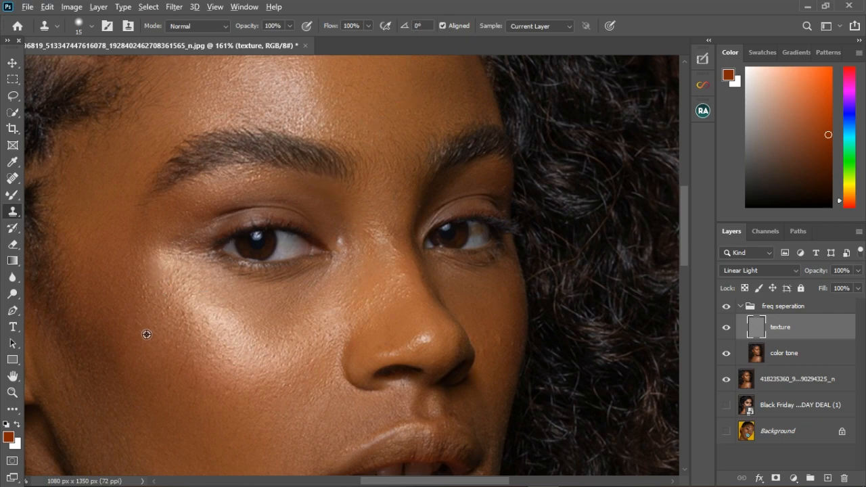
mouse_move(149, 303)
left_mouse_down()
mouse_move(155, 272)
mouse_move(179, 279)
mouse_move(190, 320)
mouse_move(217, 332)
left_mouse_up()
left_click(149, 266)
left_click_drag(497, 342, 506, 350)
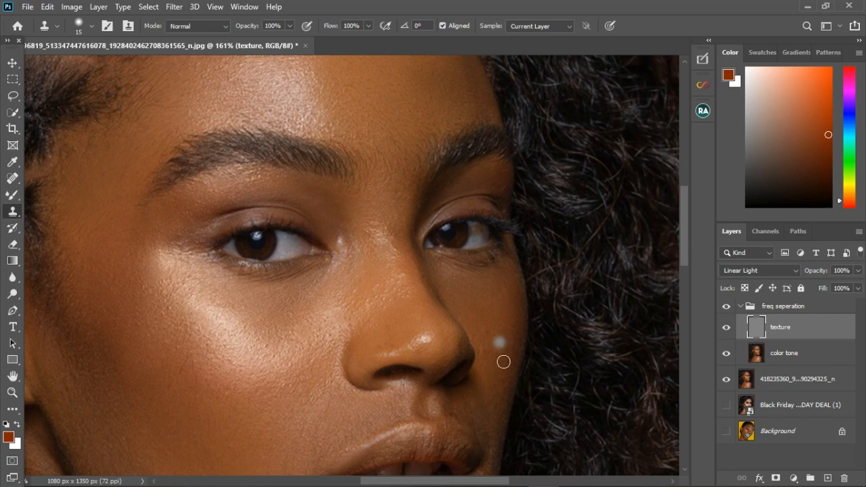
left_click(491, 360, "alt")
left_click(441, 25)
- Clone clean skin texture over the dark spots on the shoulder and upper back
scroll(397, 163, "down", 4)
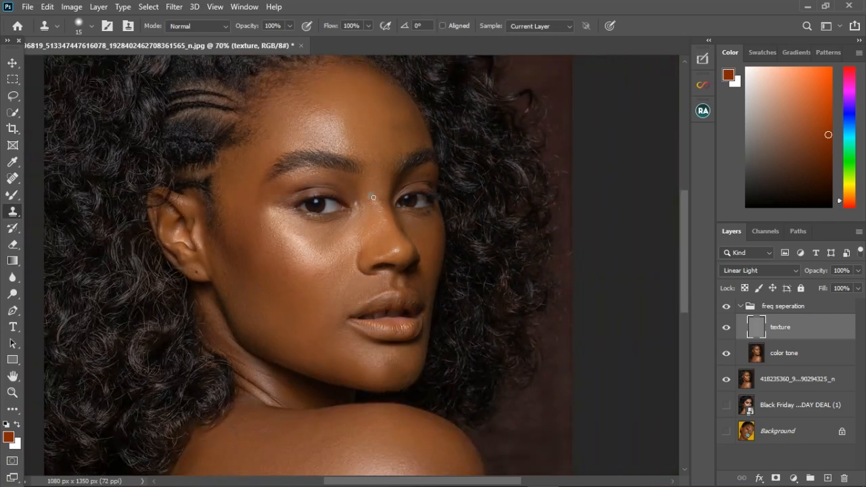
scroll(372, 197, "down", 3)
scroll(331, 398, "up", 3)
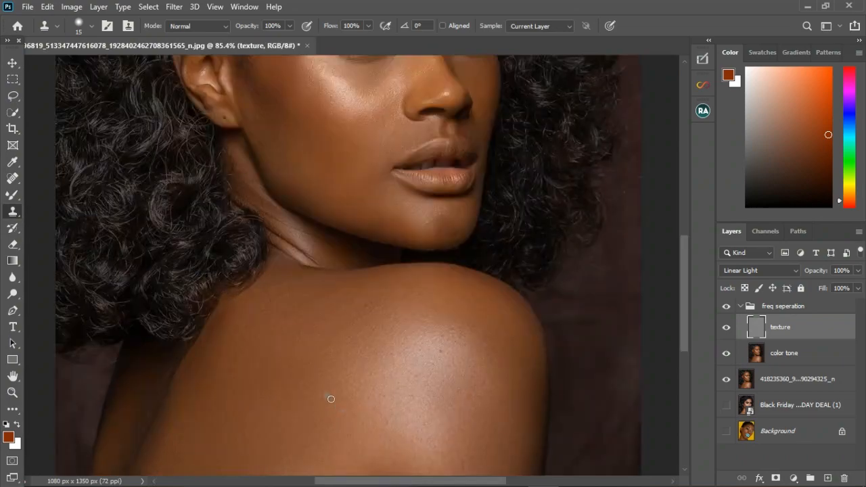
scroll(331, 398, "up", 2)
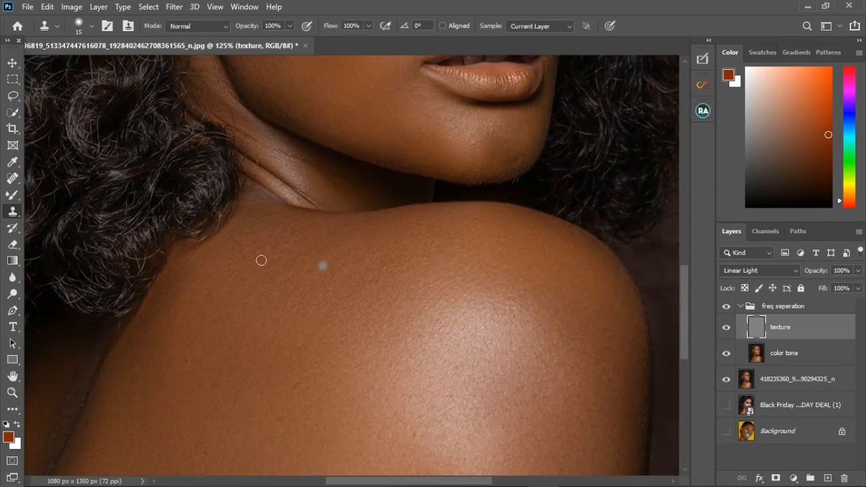
- Try cloning skin texture over the neck crease beside the hair, and undo the strokes
scroll(257, 260, "up", 3)
left_click(254, 230, "alt")
left_click(296, 178)
key("ctrl+z")
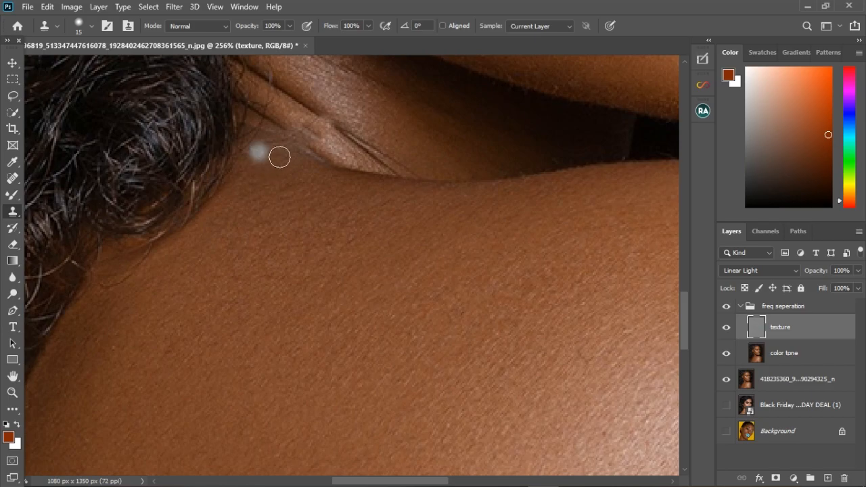
left_click(376, 203)
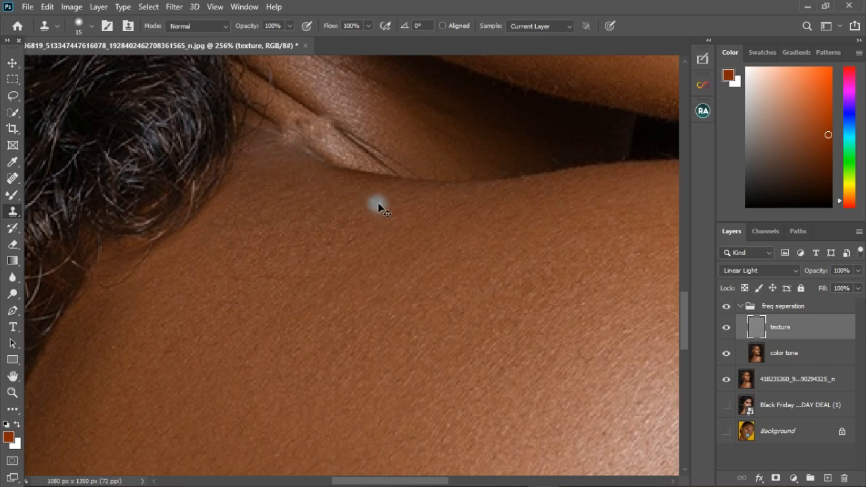
key("ctrl+z")
key("ctrl+z")
key("ctrl+z")
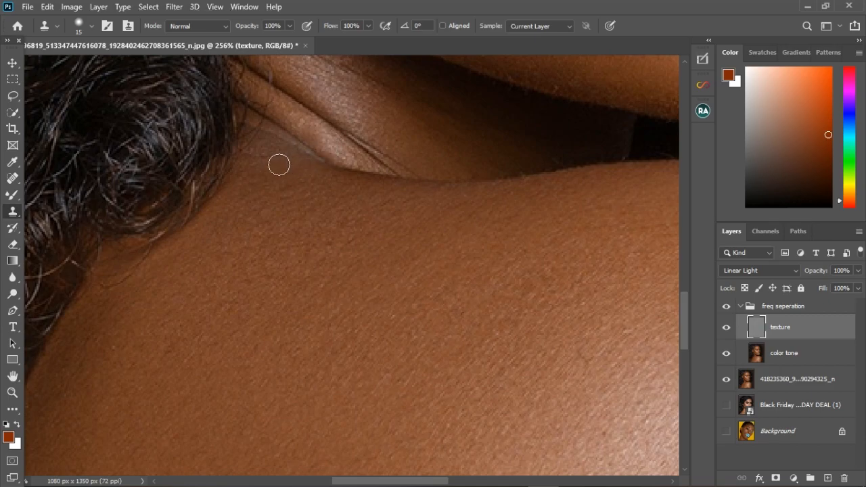
- Clone clean skin texture over the blemishes beside the mouth and on the lower cheek
scroll(310, 273, "down", 3)
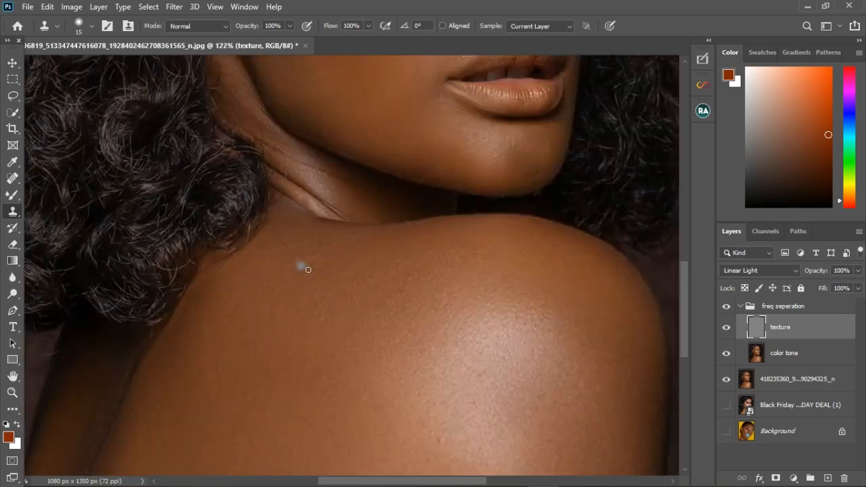
scroll(306, 270, "down", 2)
scroll(423, 107, "up", 5)
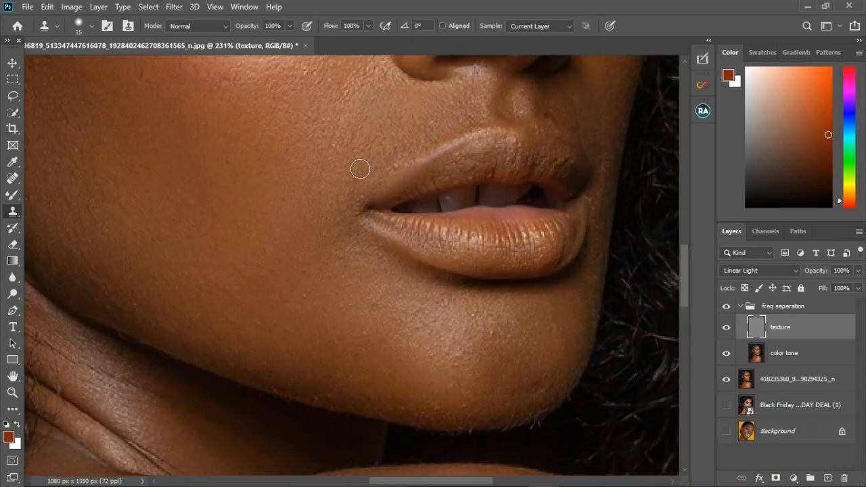
left_click_drag(326, 211, 330, 228)
left_click(284, 122, "alt")
left_click_drag(268, 161, 268, 164)
- Clone smoother skin texture over the shiny spots on the bridge of the nose between the eyes
scroll(247, 230, "down", 10)
scroll(291, 112, "up", 6)
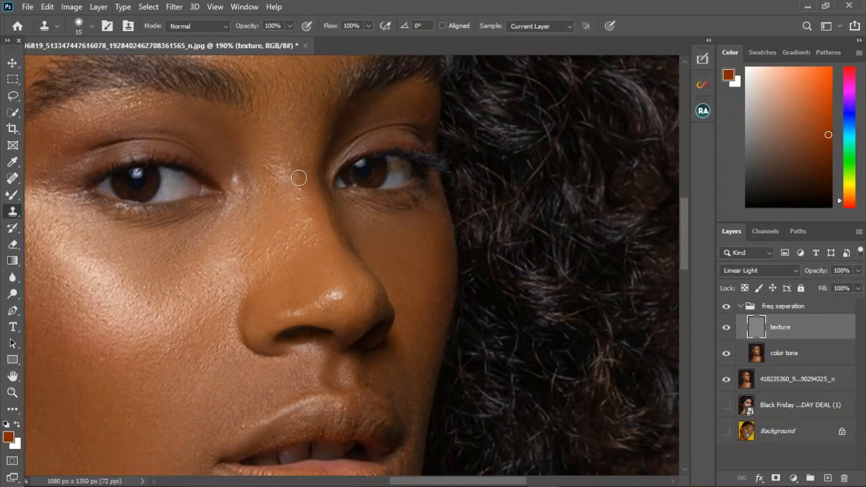
left_click_drag(299, 180, 308, 195)
left_click(331, 178)
left_click(377, 179)
scroll(320, 238, "down", 3)
scroll(320, 237, "down", 2)
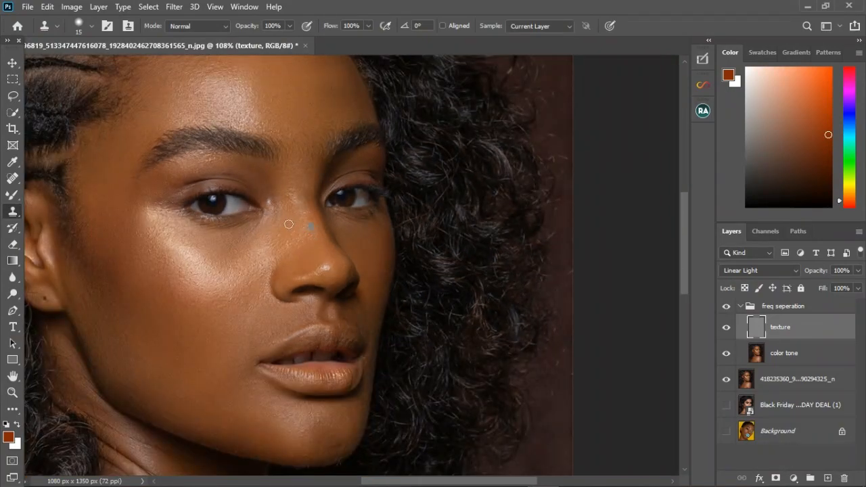
- Clone smoother skin texture over the rough spots on the cheekbone below the outer corner of the eye
scroll(166, 214, "down", 1)
scroll(163, 191, "up", 4)
left_click(160, 233, "alt")
left_click_drag(184, 216, 184, 238)
left_click(181, 220)
left_click(196, 249)
left_click(189, 209)
left_click(114, 264, "alt")
left_click(158, 235)
left_click_drag(173, 256, 168, 266)
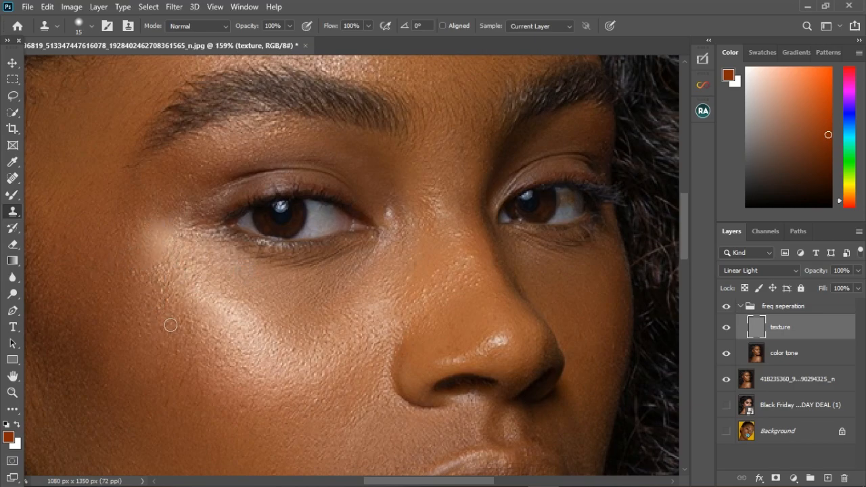
- Clone clean skin texture over the shiny area of the forehead above the eyebrow and toward the temple
scroll(164, 321, "down", 5)
scroll(212, 186, "up", 3)
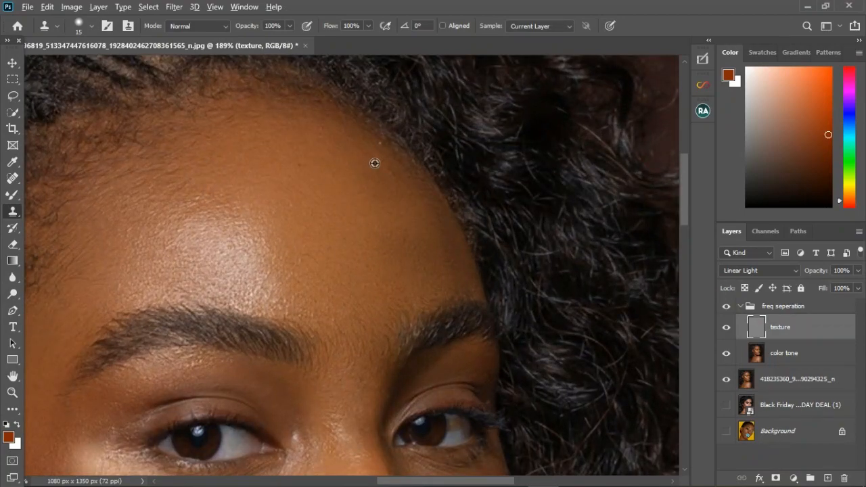
left_click(375, 163, "alt")
left_click_drag(194, 217, 158, 234)
left_click(134, 251)
left_click(117, 246, "alt")
mouse_move(98, 258)
left_mouse_down()
mouse_move(81, 265)
mouse_move(69, 289)
left_mouse_up()
left_click(91, 289)
- Compare the portrait before and after retouching by hiding and showing the freq seperation group
scroll(251, 177, "down", 5)
scroll(250, 178, "down", 1)
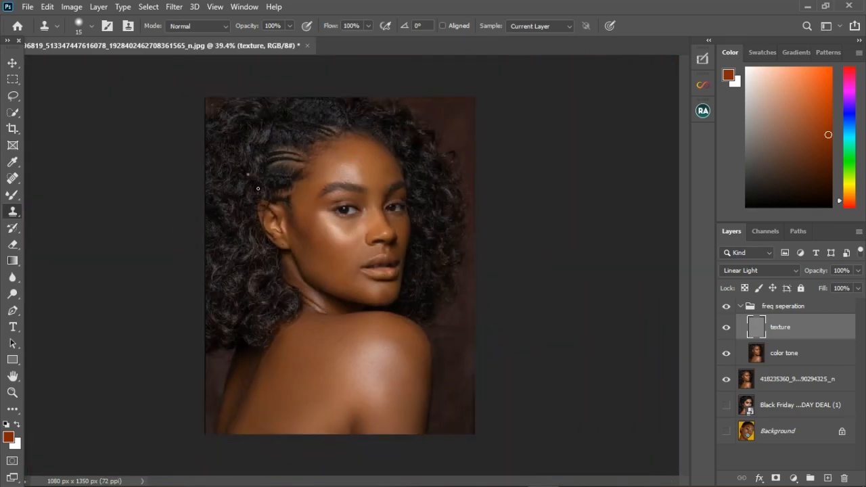
scroll(306, 247, "up", 1)
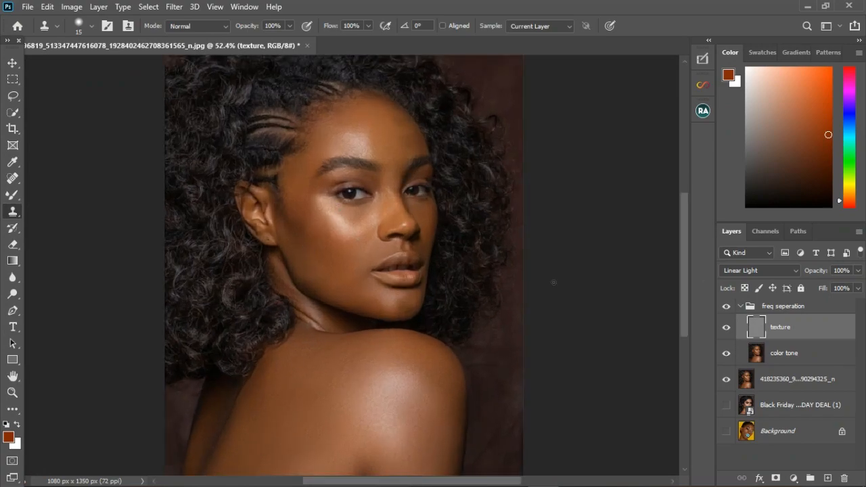
left_click(727, 308)
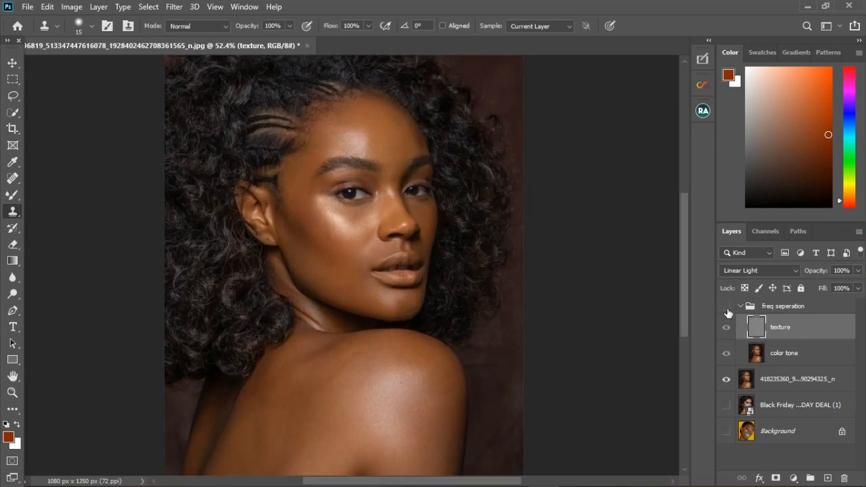
left_click(727, 308)
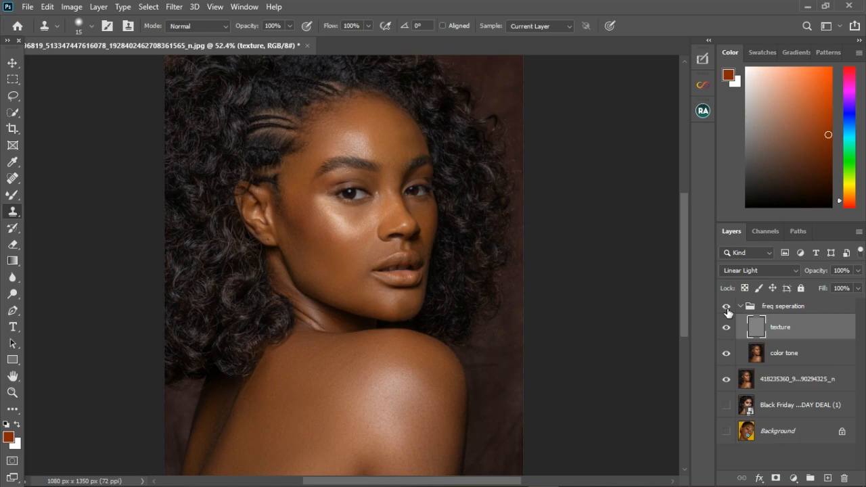
scroll(322, 205, "up", 2)
scroll(322, 205, "up", 2)
left_click(324, 207, "alt")
scroll(356, 272, "down", 4)
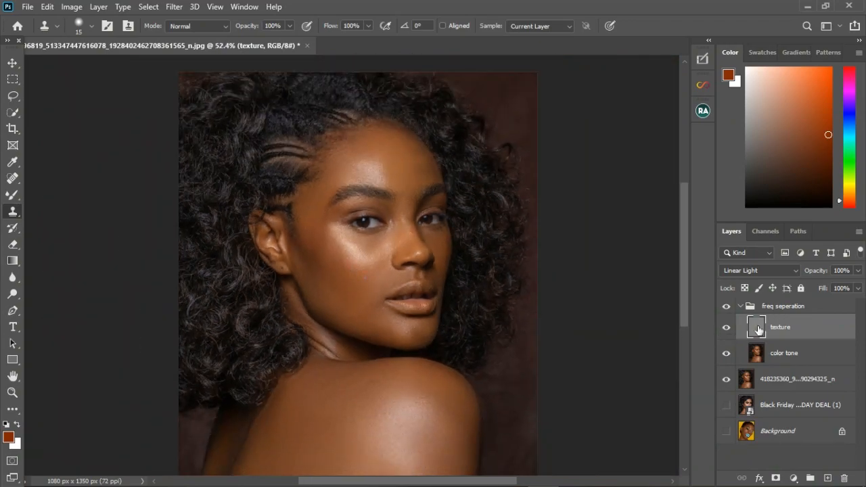
- Add a Hue/Saturation adjustment layer above the texture layer and target the Reds range by sampling the image
left_click(794, 478)
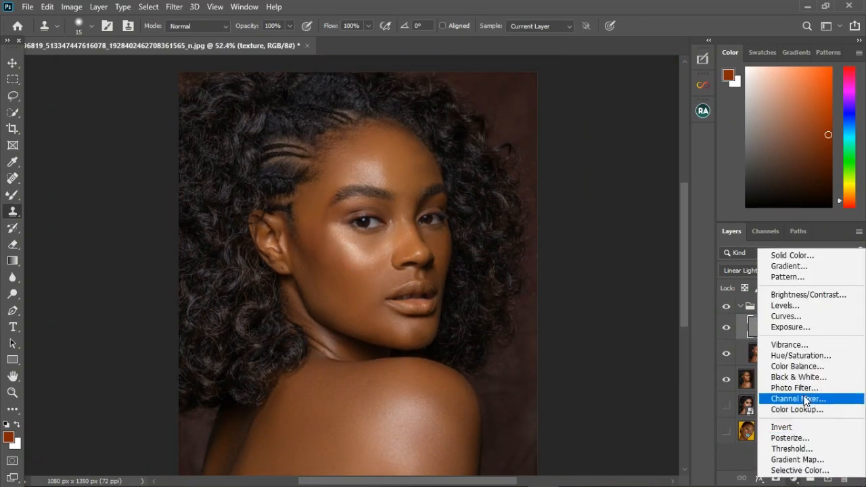
left_click(804, 357)
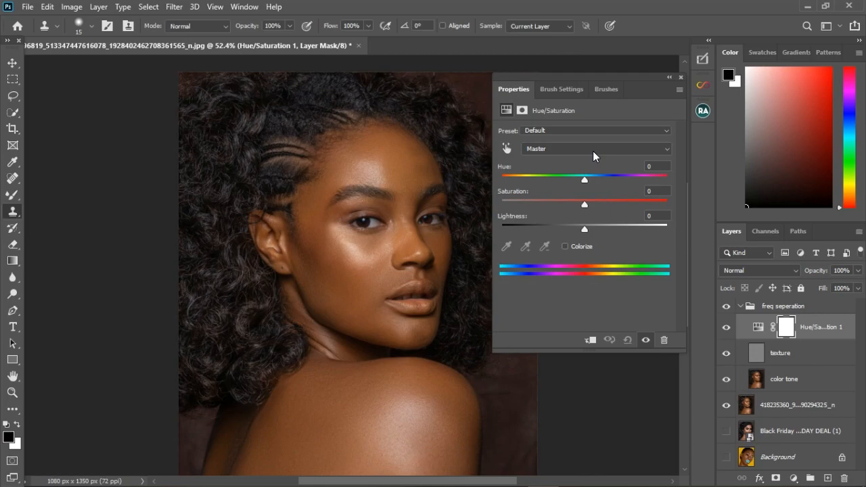
left_click(506, 148)
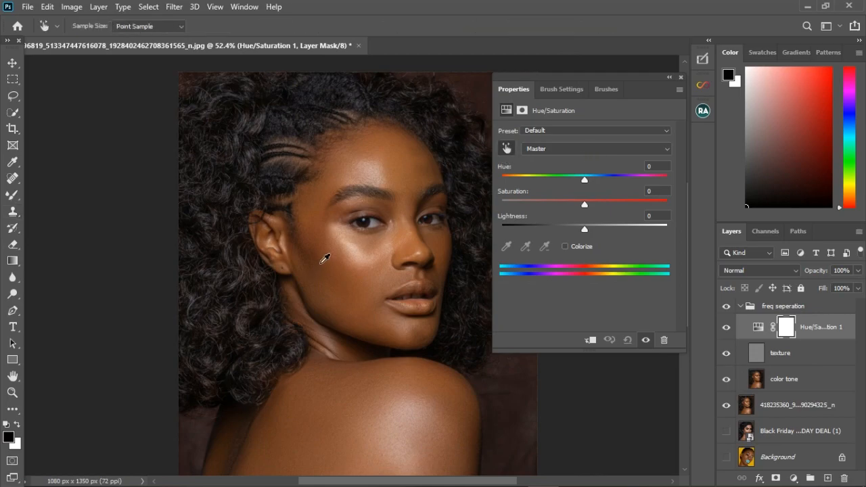
left_click(466, 236)
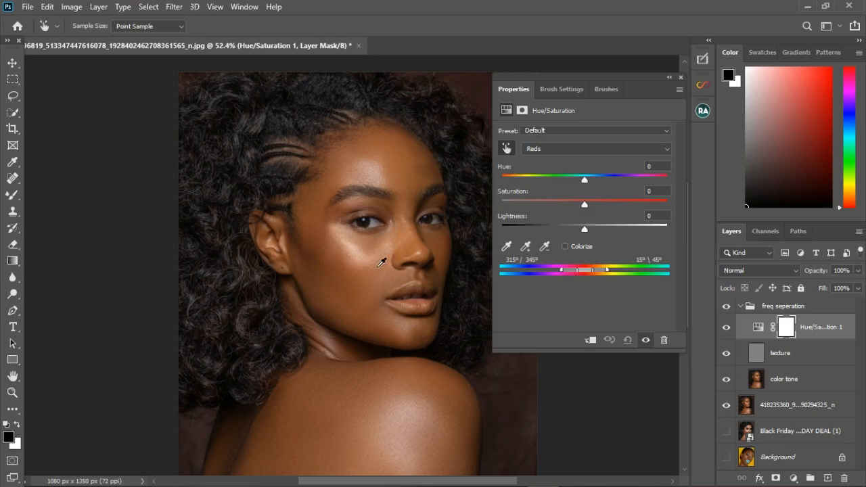
- Set the Reds hue to +180 as a guide and shift the affected color range to 294°/325° and 355°\24°
scroll(413, 256, "up", 6)
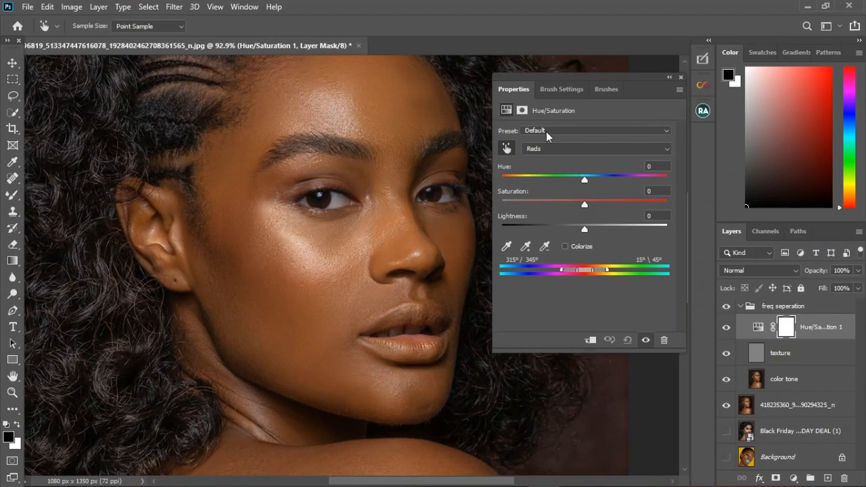
scroll(315, 246, "down", 4)
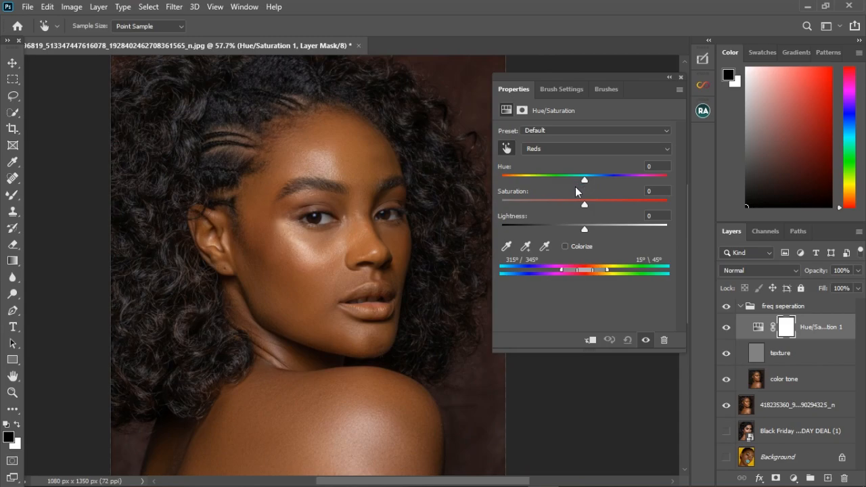
left_click_drag(586, 178, 686, 175)
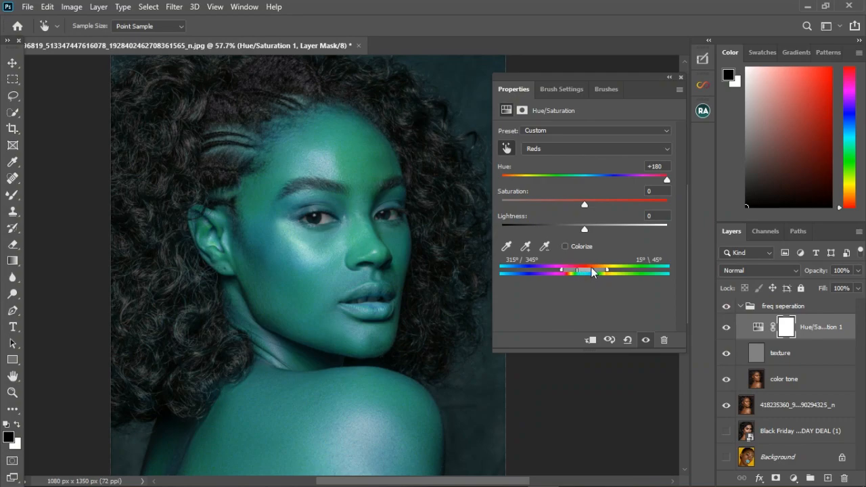
left_click_drag(586, 271, 577, 272)
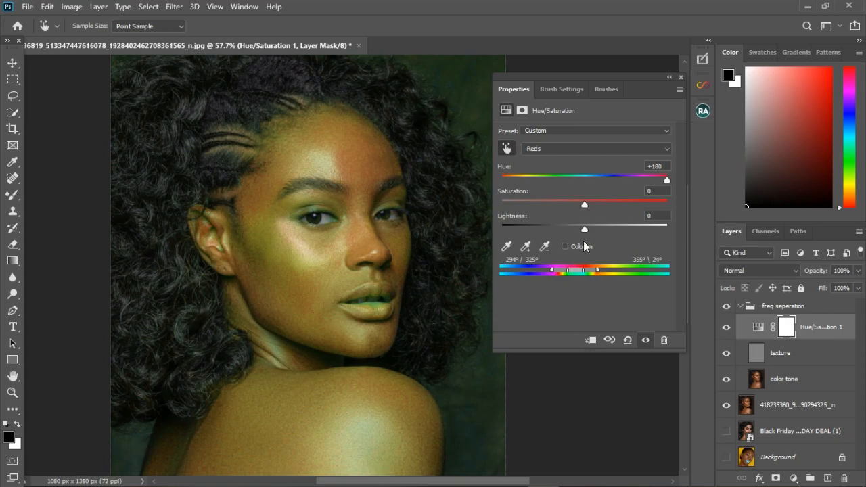
- Set the Reds hue to about +35, raise the saturation slightly, and close the adjustment's settings
left_click(585, 181)
left_click_drag(585, 182, 613, 180)
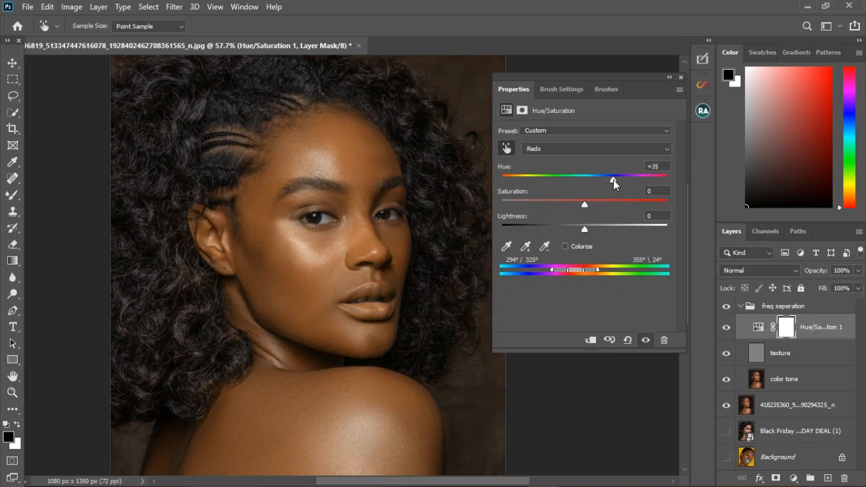
left_click_drag(613, 182, 611, 183)
left_click_drag(588, 205, 597, 204)
left_click(681, 77)
- Compare the skin tone with and without the Hue/Saturation adjustment layer
scroll(333, 214, "up", 5)
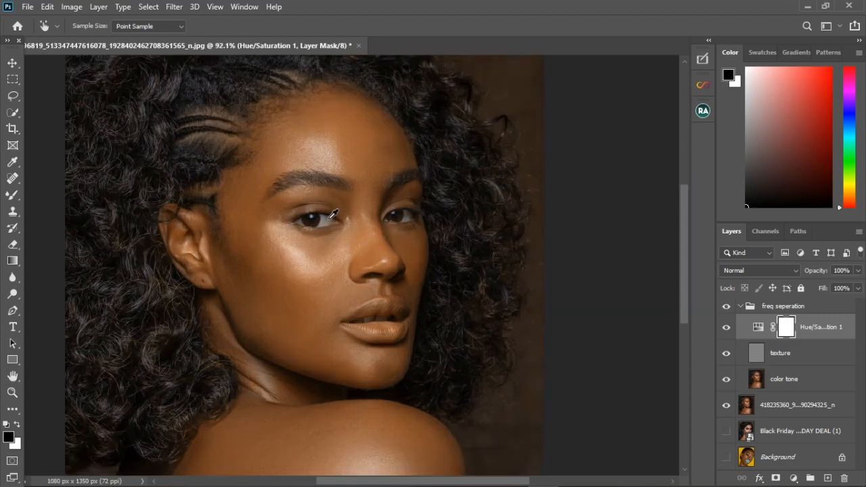
left_click(729, 329)
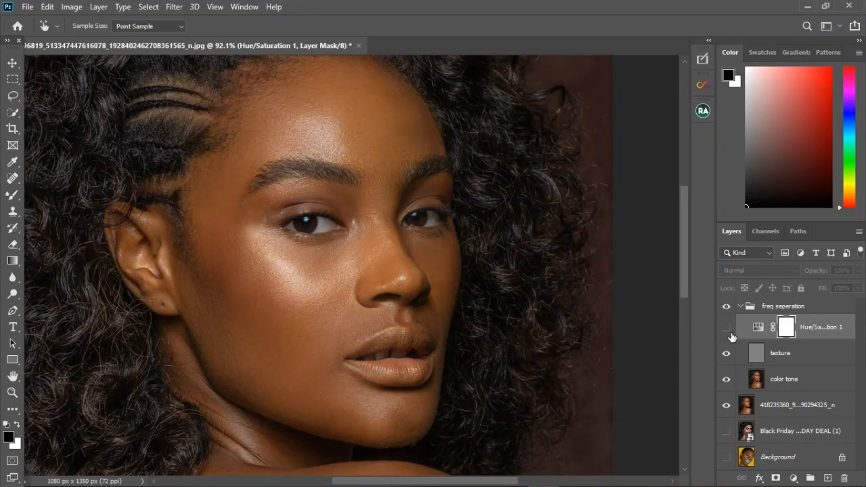
left_click(727, 329)
left_click(727, 329)
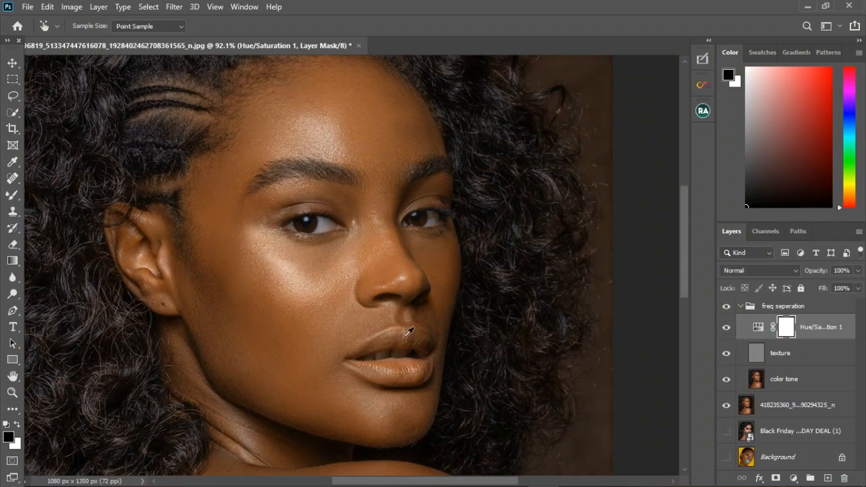
- Paint black with the Brush tool on the Hue/Saturation mask over the lips and eyes to restore their original color
left_click_drag(12, 195, 56, 201)
left_click(55, 197)
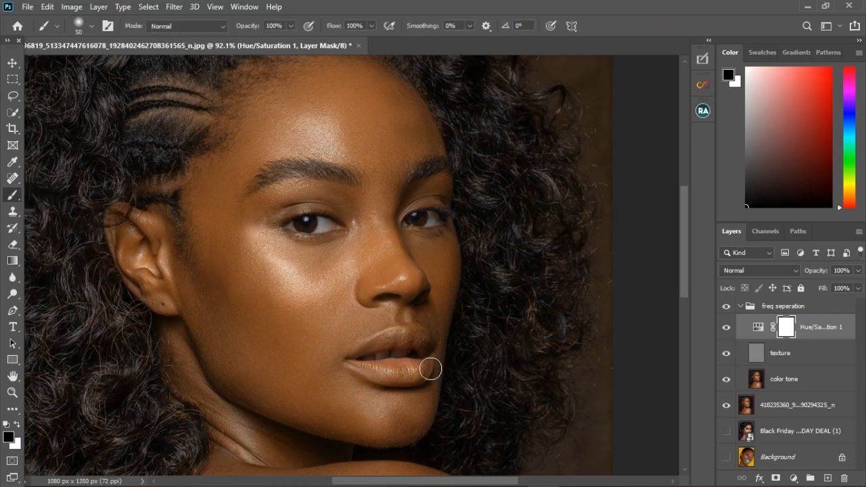
left_click(398, 381)
left_click(728, 328)
left_click(727, 329)
scroll(316, 231, "down", 9)
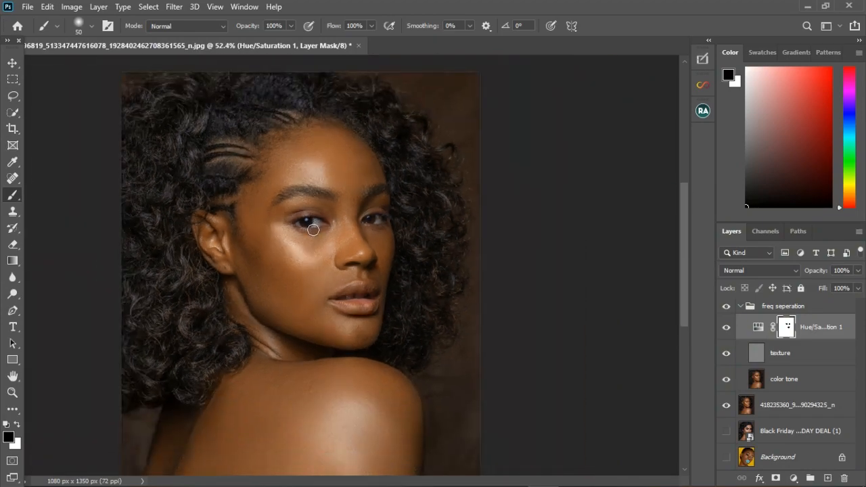
scroll(325, 355, "up", 2)
scroll(326, 355, "up", 1)
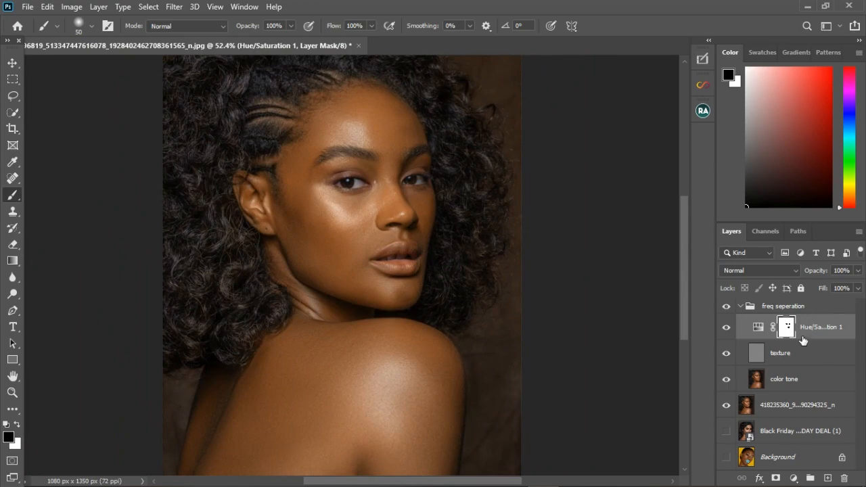
- Stamp all visible layers into a new layer above the freq seperation group and duplicate that merged layer twice
left_click(729, 307)
left_click(801, 310)
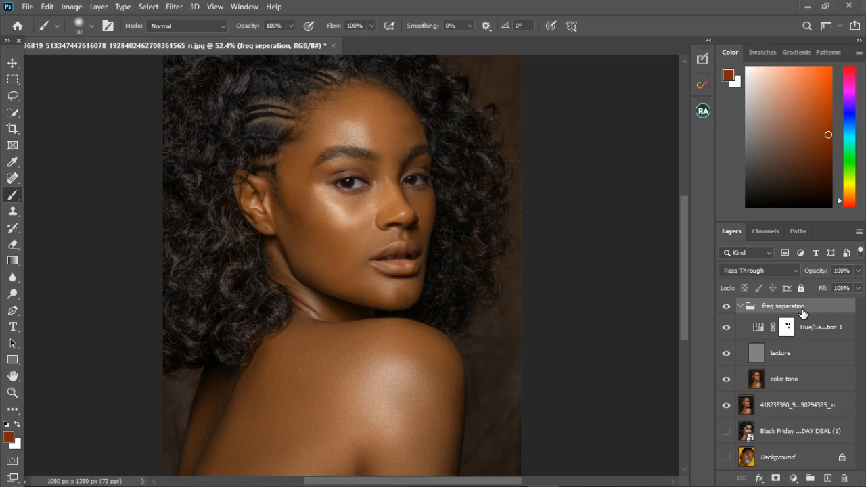
key("ctrl+alt+shift+e")
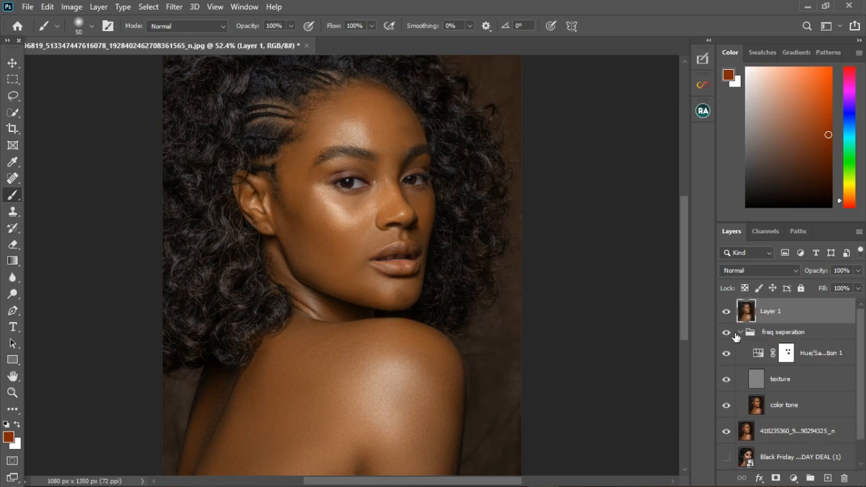
left_click(740, 332)
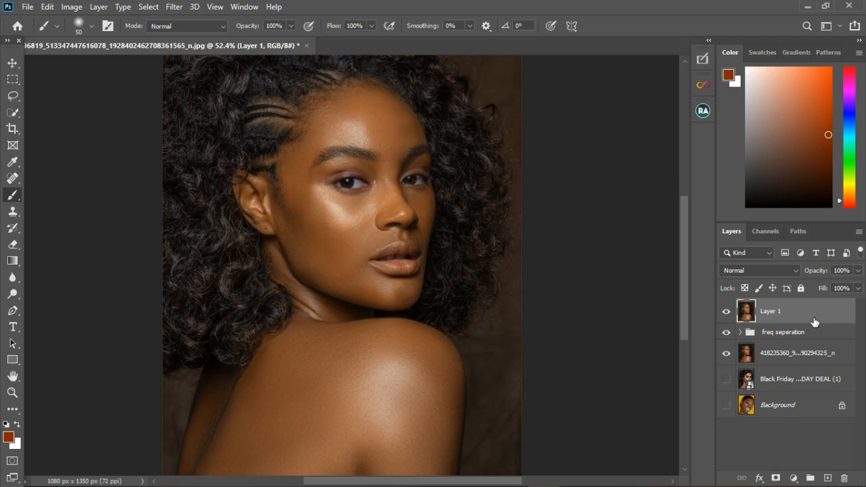
key("ctrl+j")
key("ctrl+j")
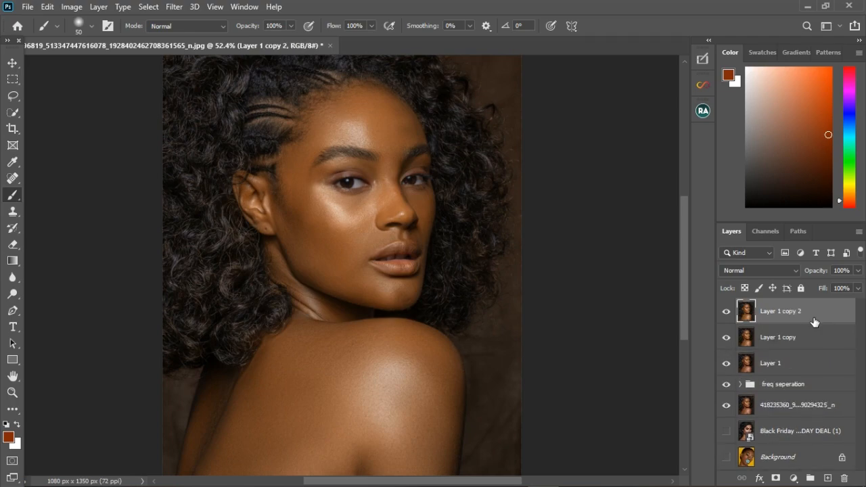
- Rename the lower duplicate layer "color 2" and the top duplicate layer "texture"
left_click(785, 348)
double_click(785, 346)
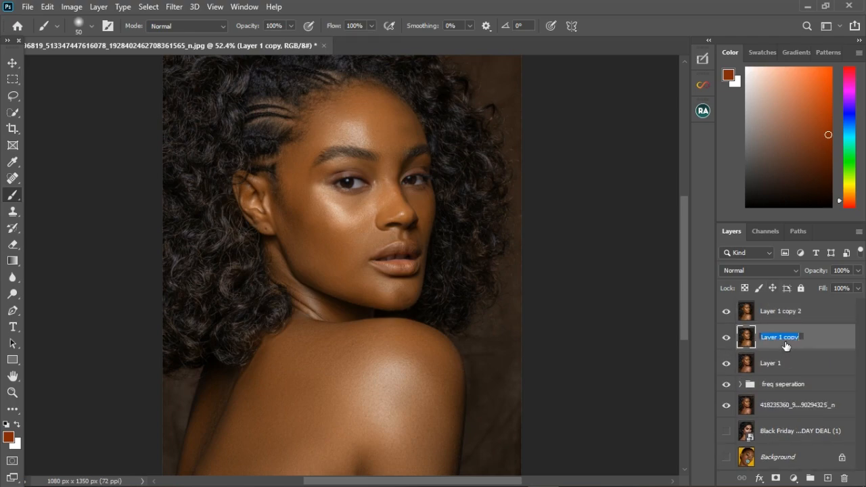
type("color 2")
key("Return")
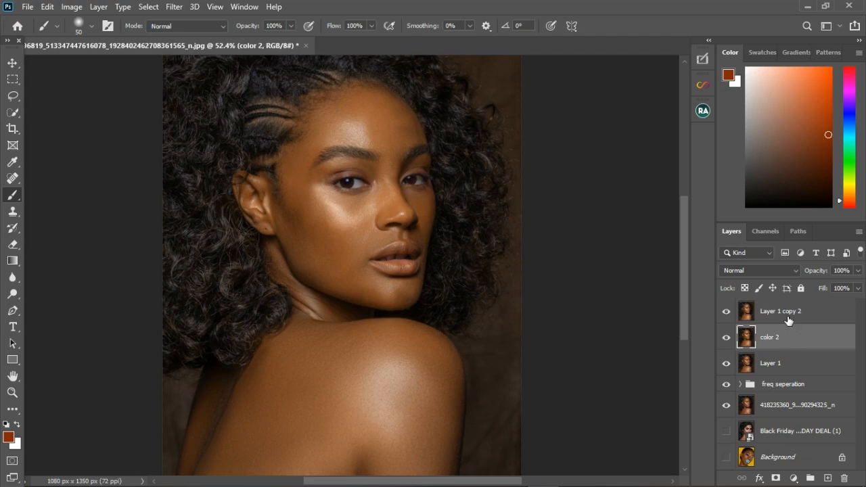
double_click(787, 317)
type("texture")
key("Return")
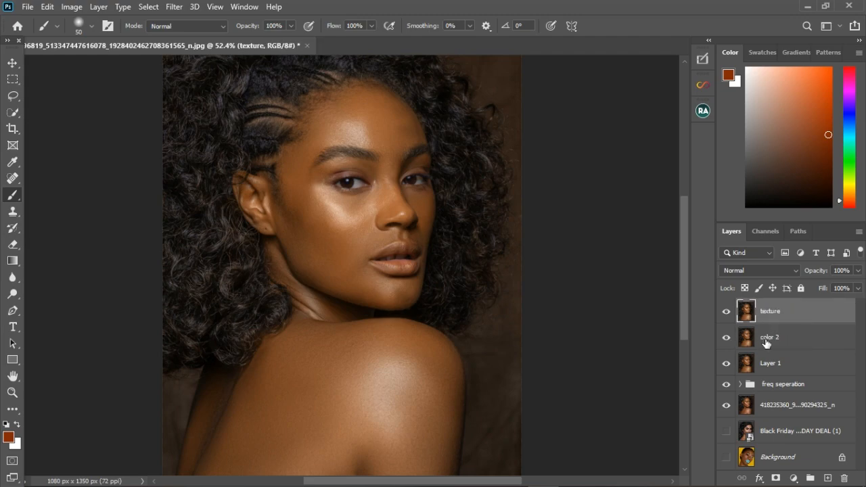
- Group the texture and color 2 layers and name the group "freq 2"
left_click(787, 346, "shift")
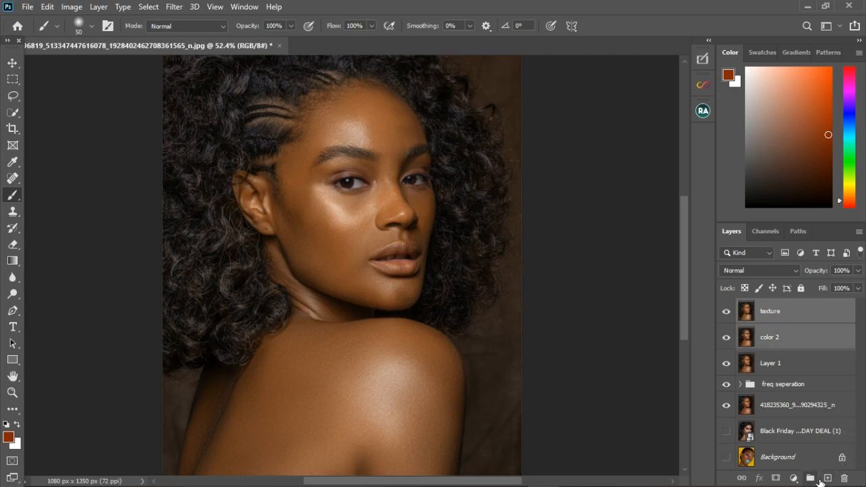
left_click(809, 478)
double_click(773, 307)
type("freq 2")
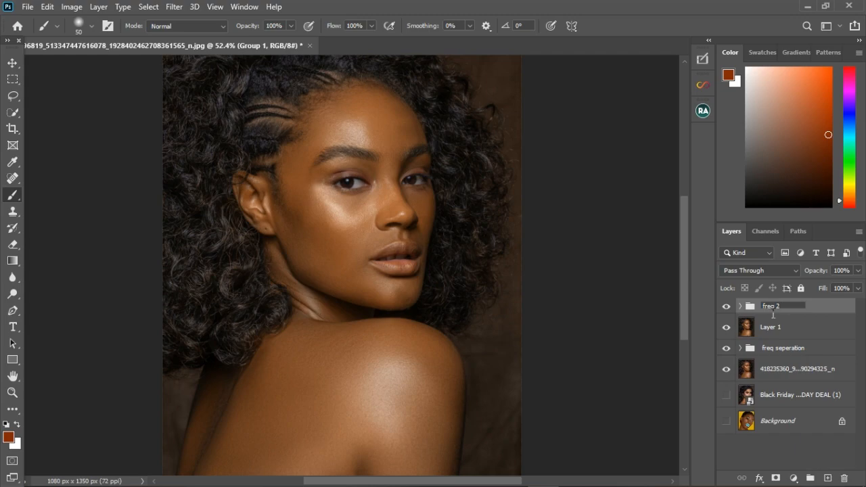
key("Return")
- Hide the texture layer in the freq 2 group and apply a Gaussian Blur to the color 2 layer
left_click(741, 306)
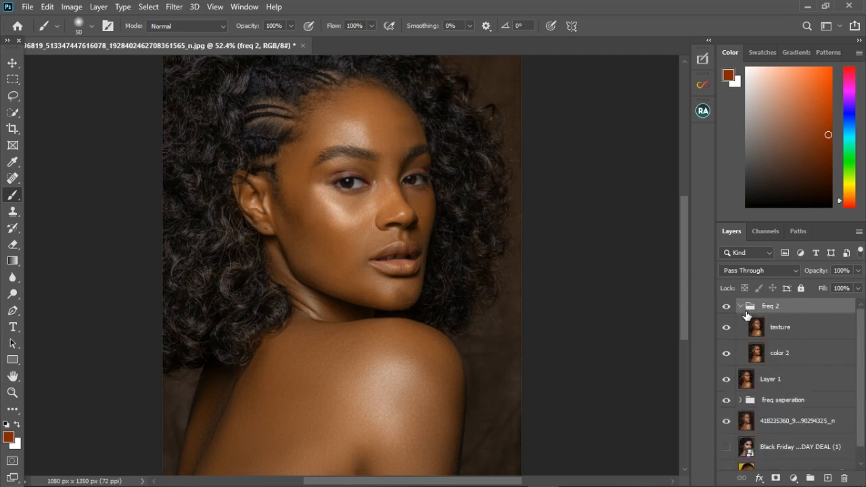
left_click(777, 355)
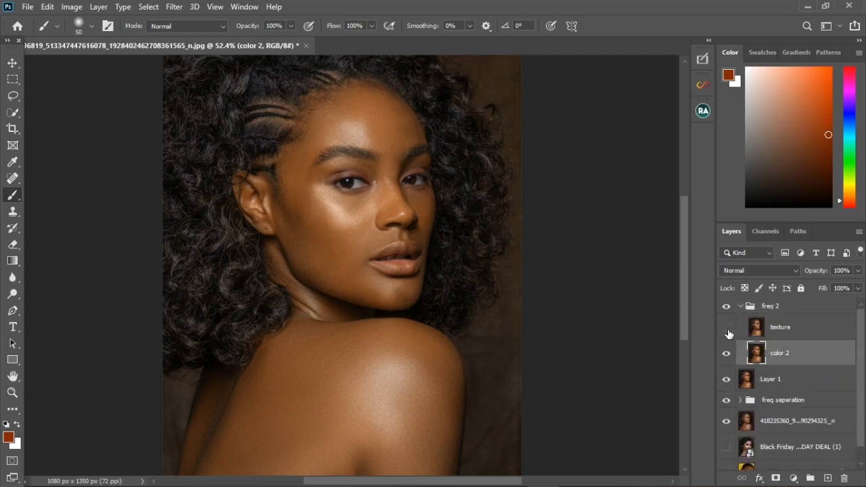
left_click(174, 7)
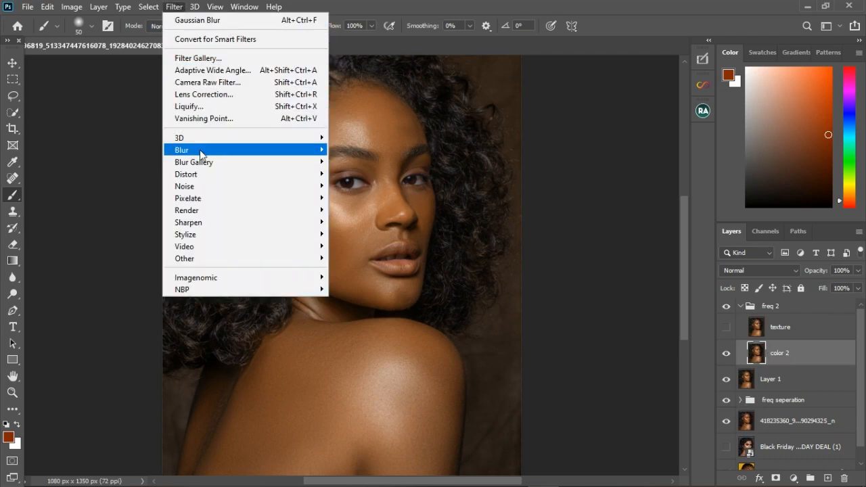
mouse_move(200, 149)
left_click(359, 200)
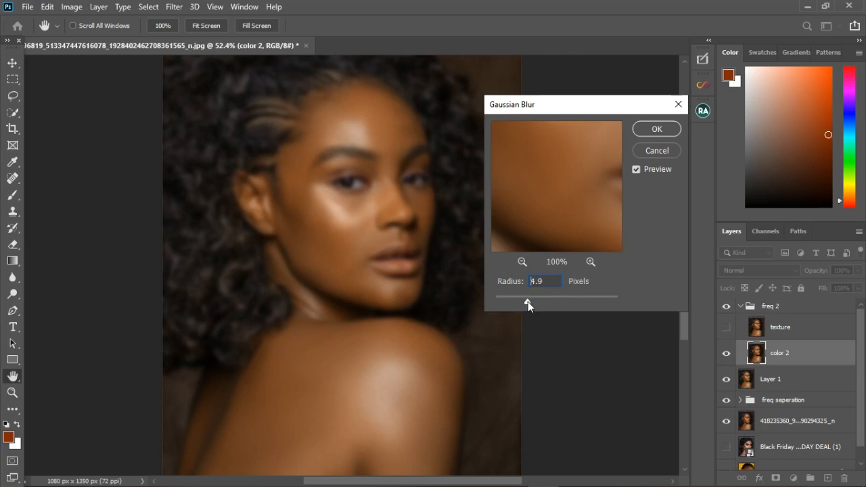
left_click_drag(521, 302, 521, 302)
left_click(654, 129)
key("b")
- Show the texture layer, apply color 2 to it with Apply Image (Subtract, scale 2, offset 128), and set its blend mode to Linear Light
left_click(726, 327)
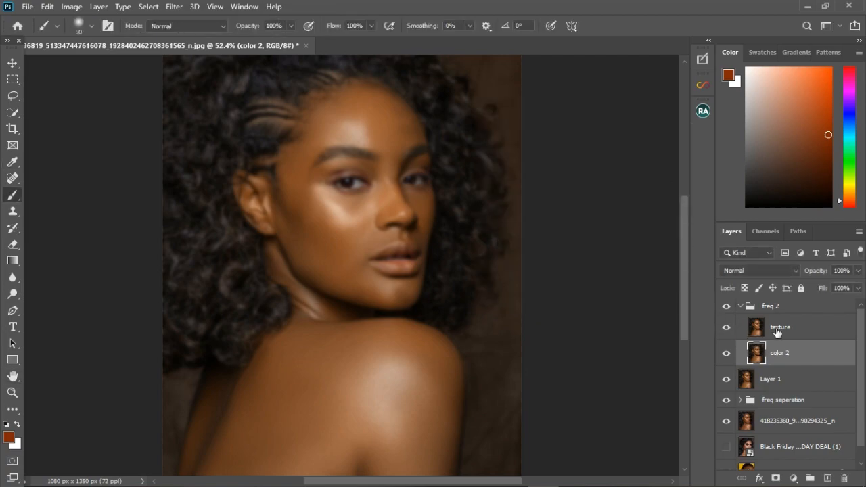
left_click(814, 330)
left_click(71, 7)
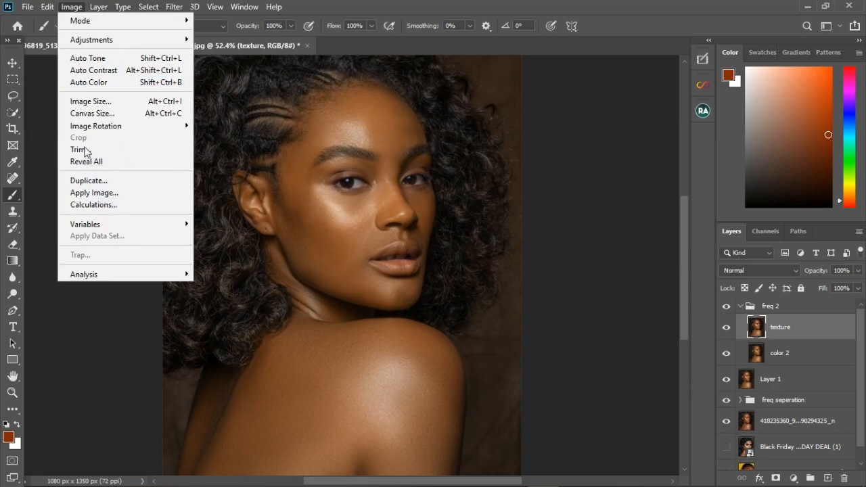
left_click(94, 193)
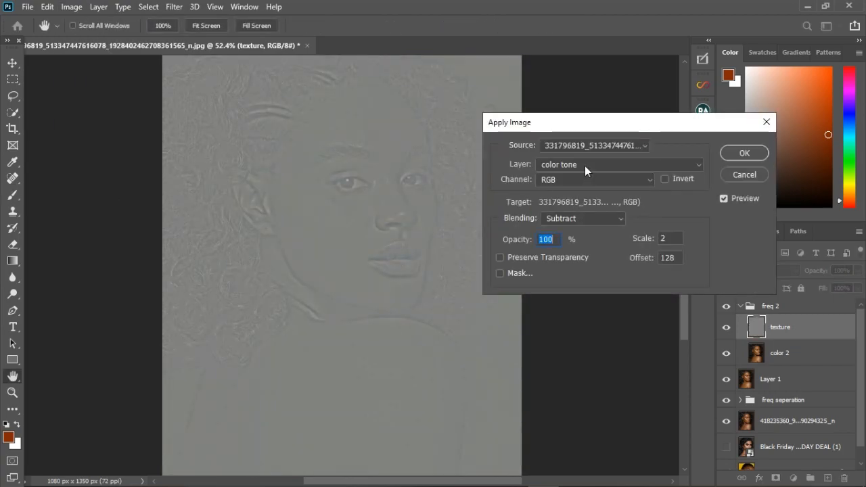
left_click(585, 166)
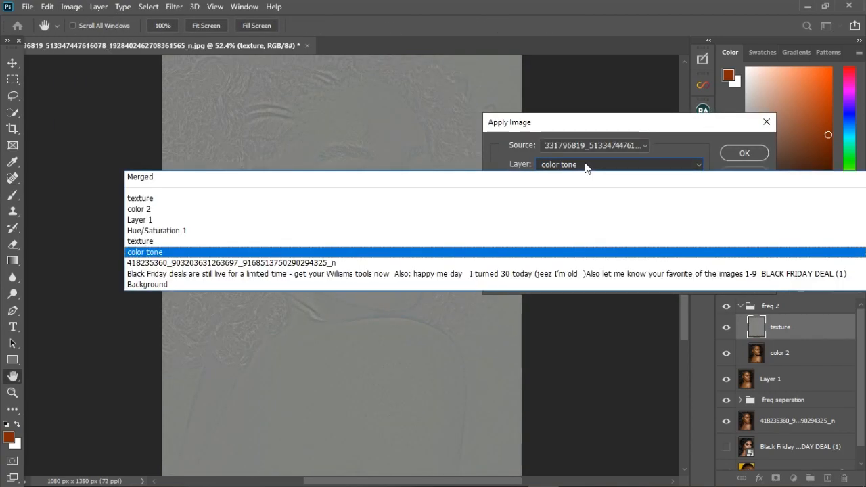
left_click(169, 210)
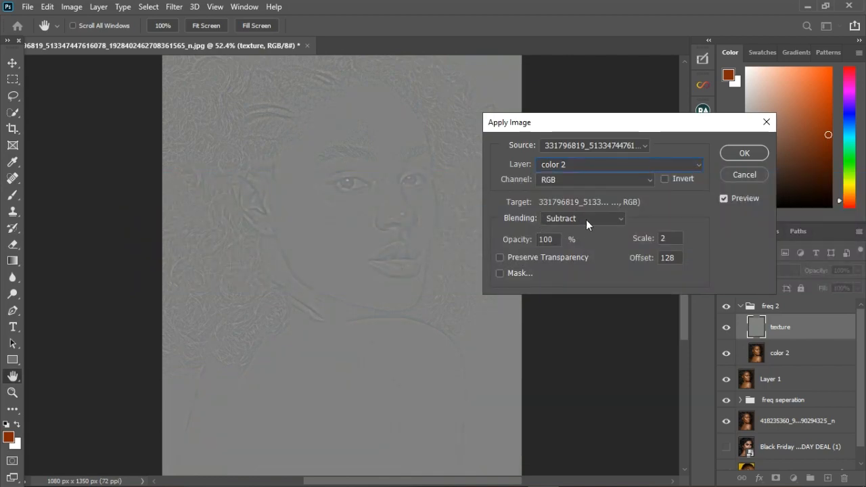
left_click(744, 154)
key("b")
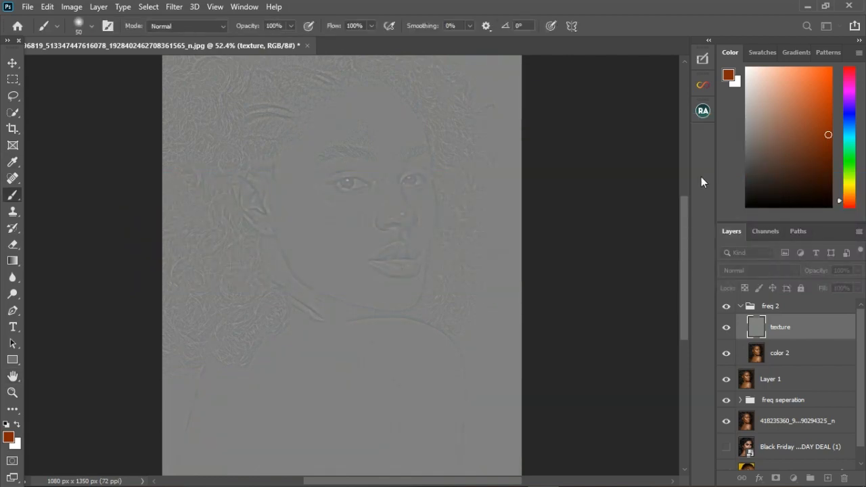
left_click(748, 270)
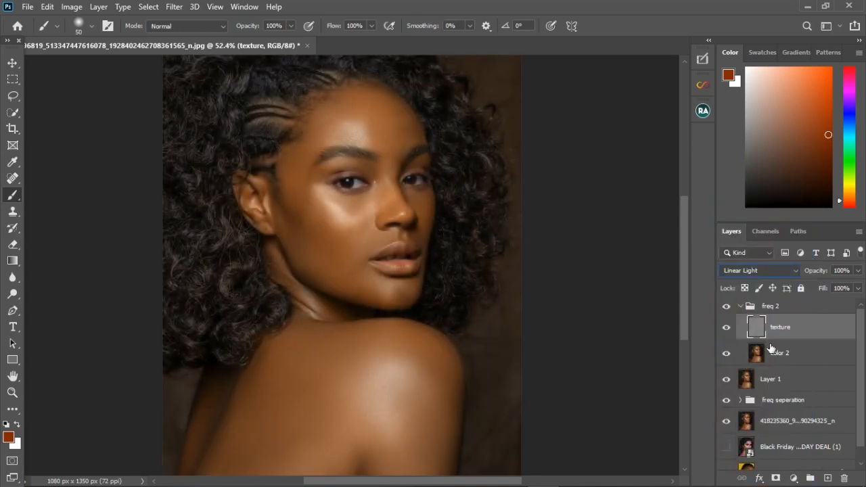
- Blend the facial skin tones on the color 2 layer using the Mixer Brush at sizes up to 60
right_click(13, 195)
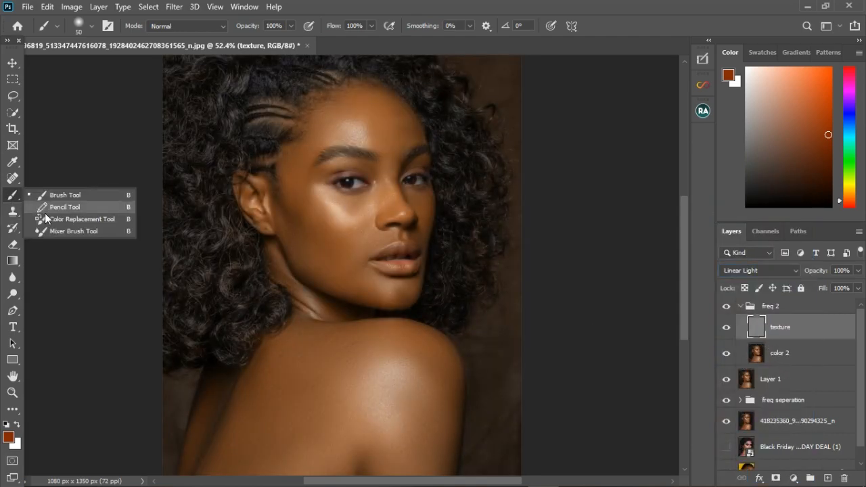
left_click(46, 226)
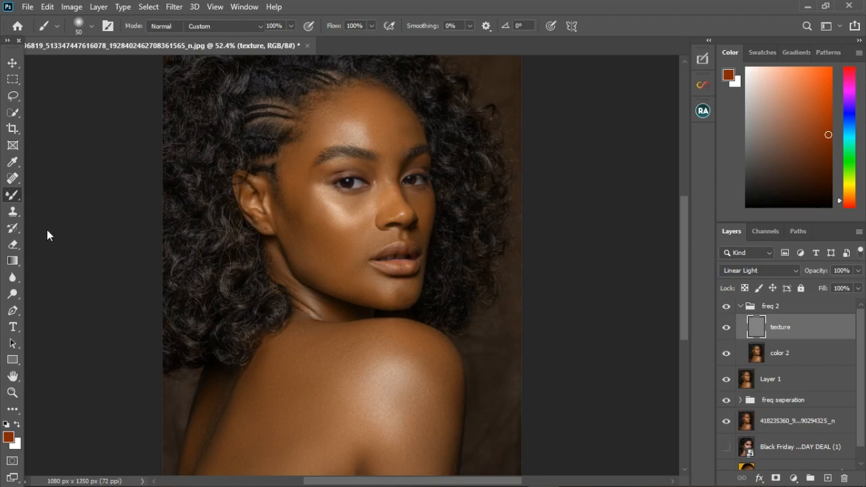
left_click(813, 358)
scroll(350, 95, "up", 4)
key("bracketright")
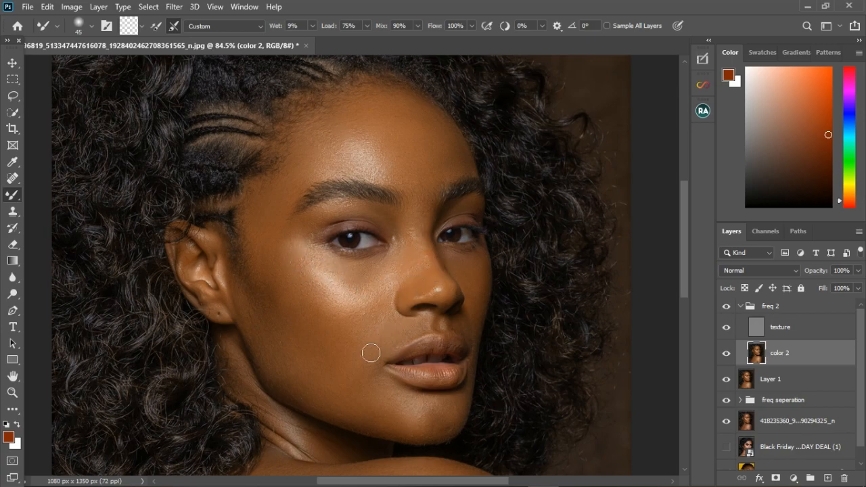
key("bracketright")
scroll(476, 259, "up", 3)
scroll(477, 260, "down", 4)
scroll(498, 237, "up", 4)
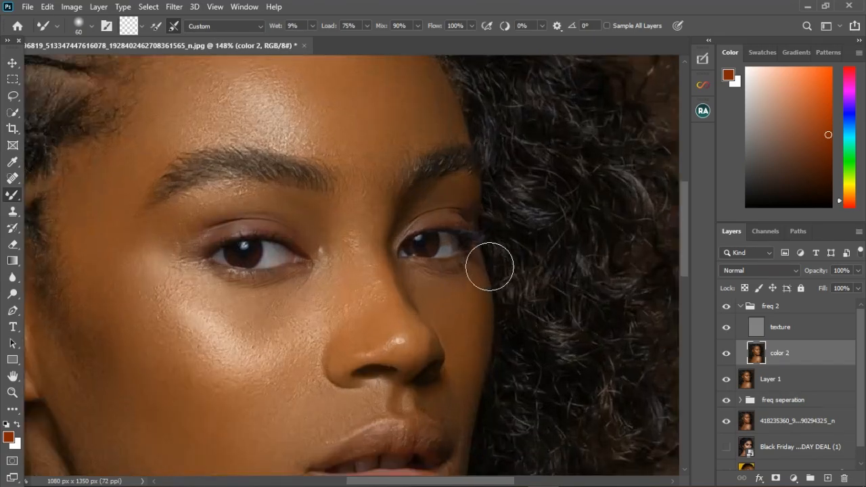
- Reduce the Mixer Brush to size 20 and blend the skin tones around the eyes on color 2
key("bracketleft")
key("bracketleft")
key("bracketleft")
key("bracketleft")
key("bracketleft")
key("bracketleft")
key("bracketleft")
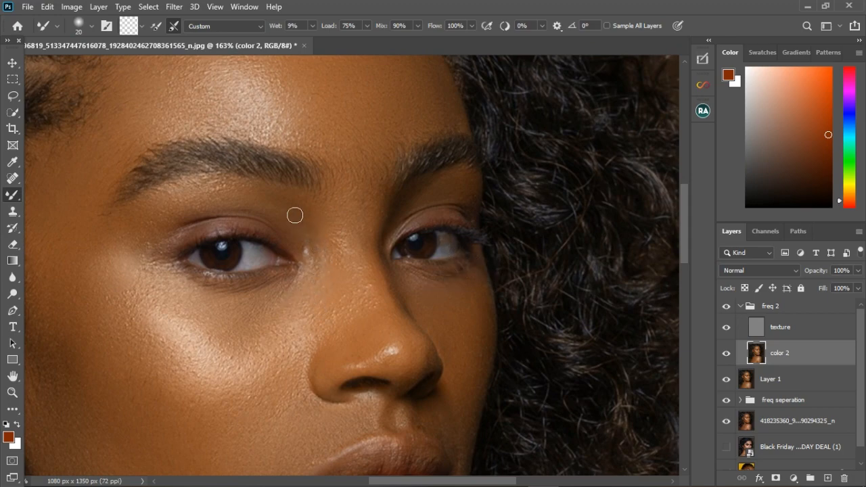
- Smooth the skin around the mouth and chin on color 2 with the Mixer Brush at sizes 35 to 50
key("bracketright")
key("bracketright")
key("bracketright")
scroll(321, 102, "down", 3)
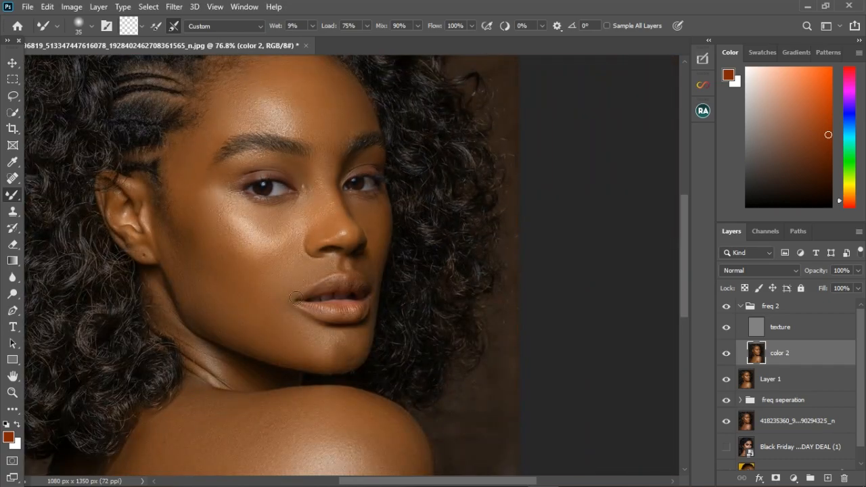
key("bracketright")
key("bracketright")
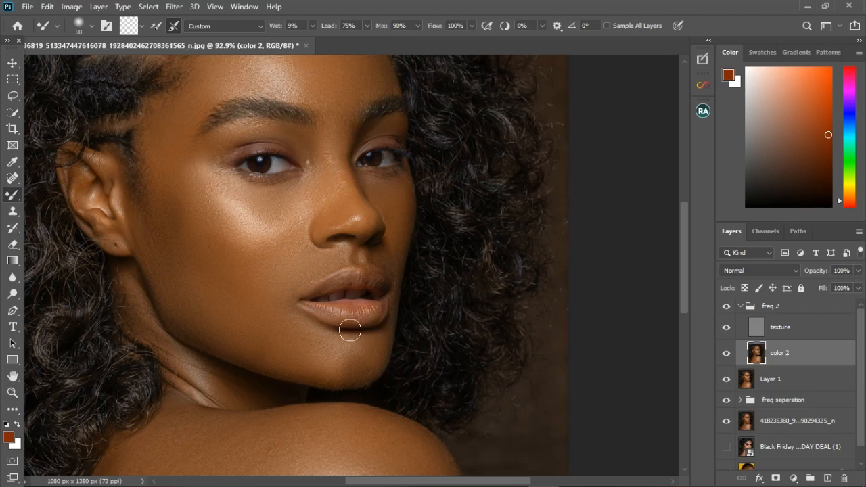
scroll(293, 325, "down", 3)
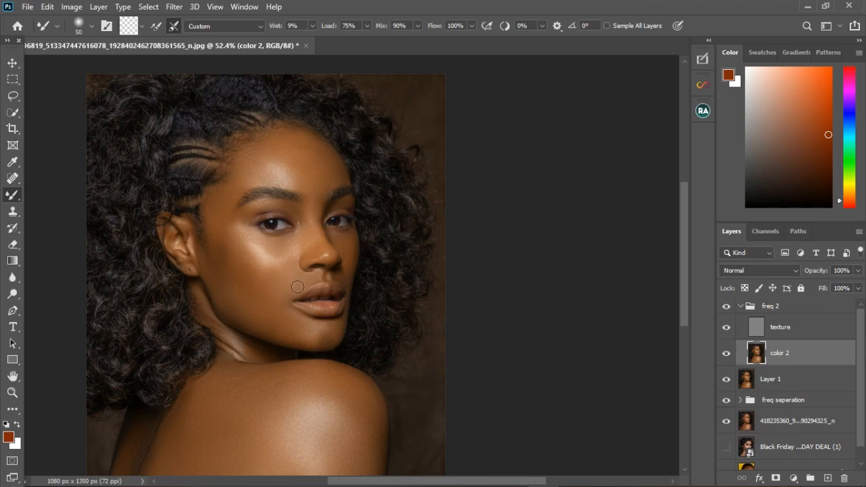
- Enlarge the Mixer Brush to 70 and 80 and blend the skin tones across the shoulder and back
key("bracketright")
key("bracketright")
scroll(239, 324, "down", 1)
scroll(255, 419, "up", 2)
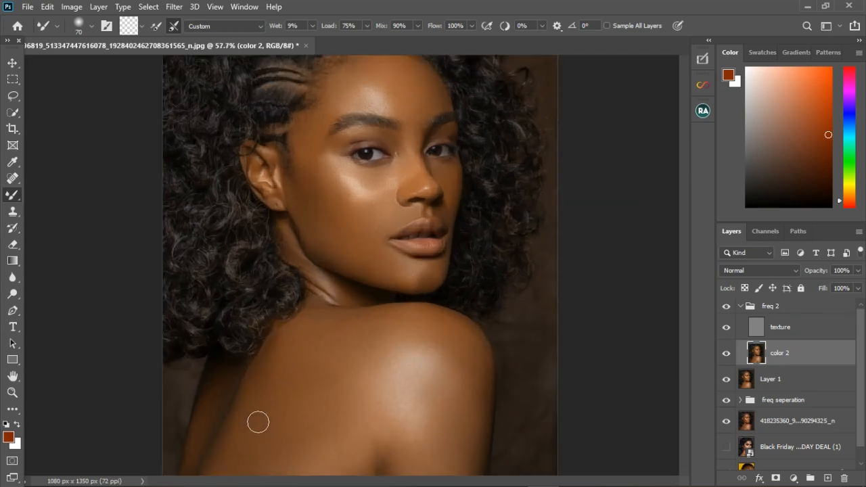
key("bracketright")
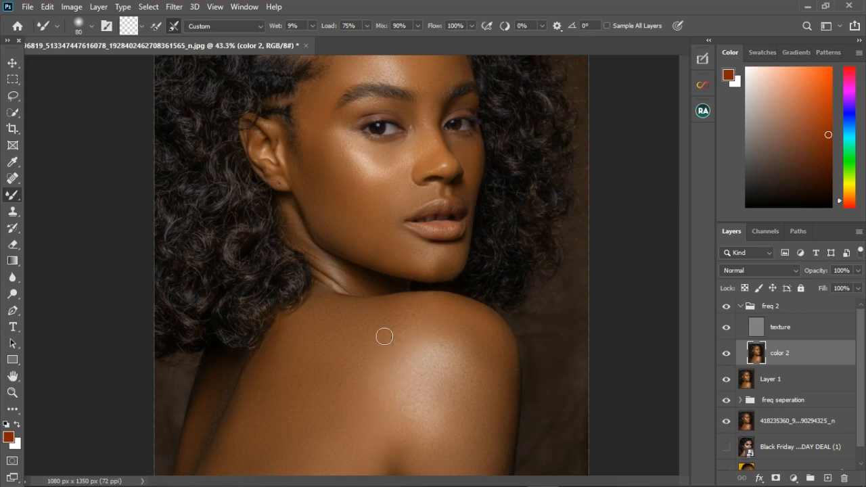
scroll(383, 345, "down", 2)
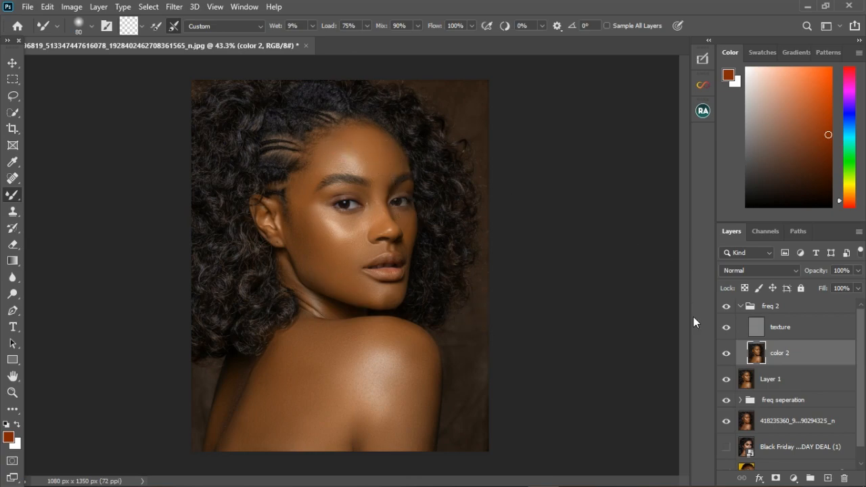
- Collapse the freq 2 group and toggle the visibility of freq 2, Layer 1 and freq seperation to compare the portrait before and after retouching
left_click(740, 308)
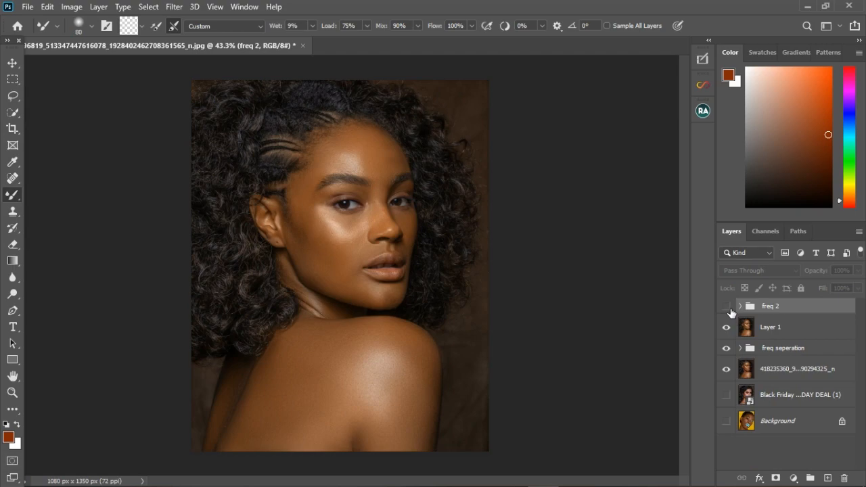
scroll(350, 169, "up", 3)
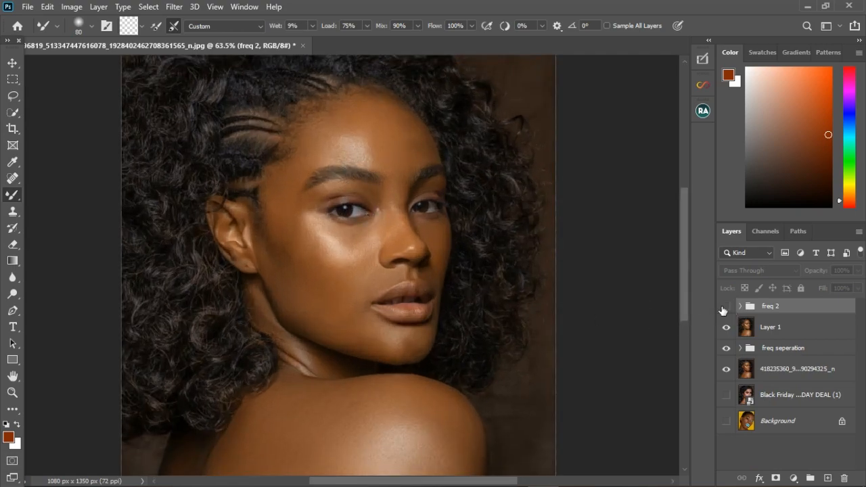
left_click(726, 308)
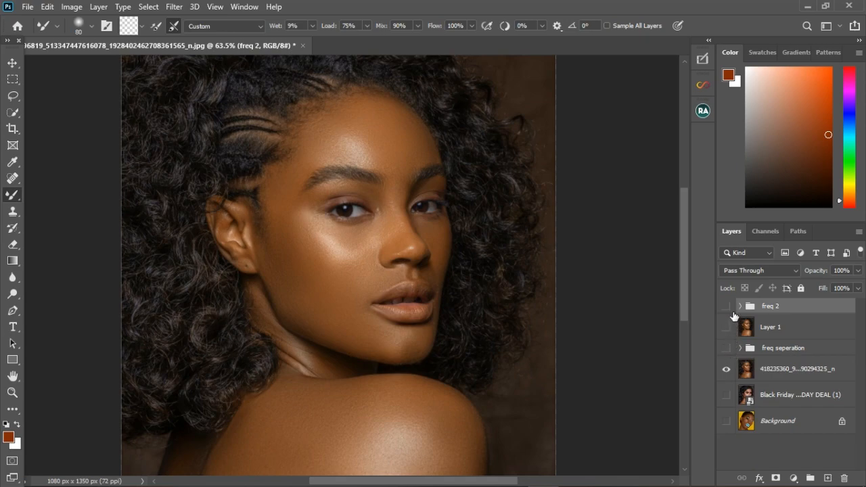
left_click(734, 315)
left_click(734, 315)
left_click(734, 315)
left_click(734, 315)
left_click(727, 309)
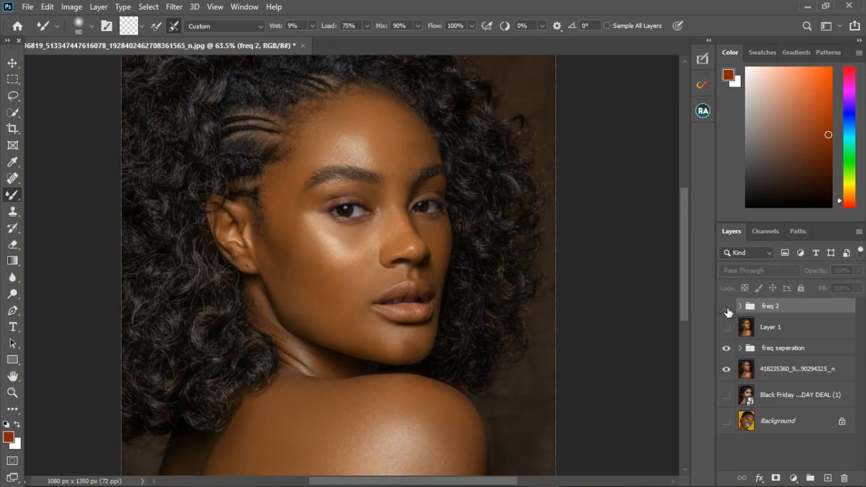
left_click(727, 309)
left_click(727, 308)
left_click(726, 309)
scroll(388, 182, "down", 3)
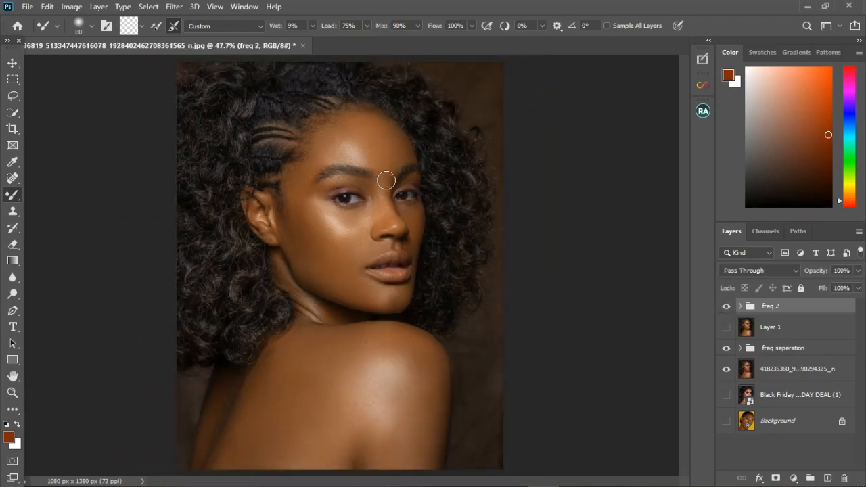